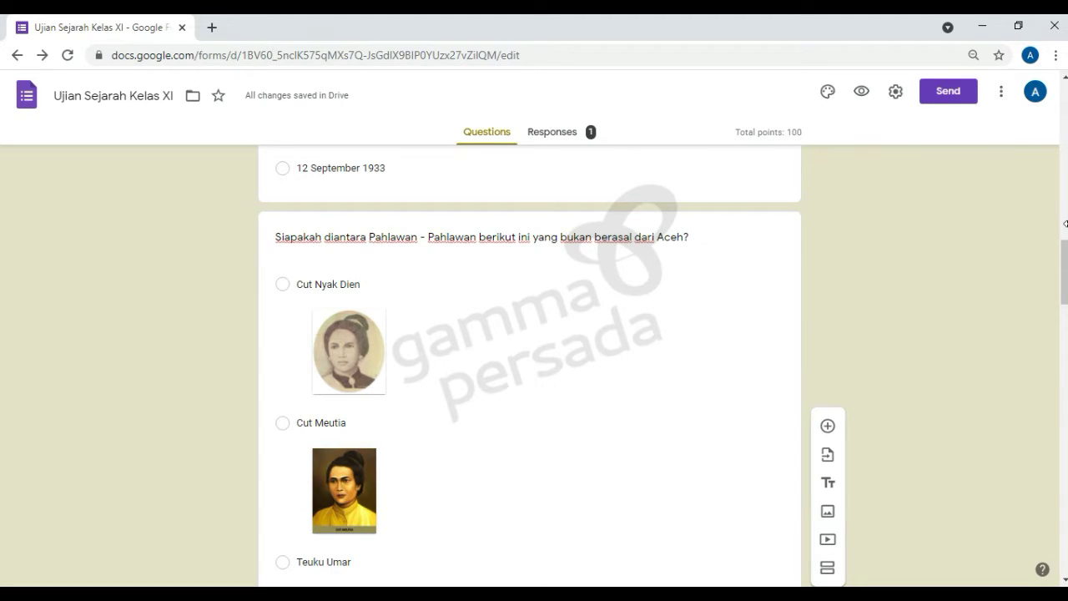
Load drive.google.com in a new Chrome tab and close the quiz form tab.
scroll(885, 278, up, 1)
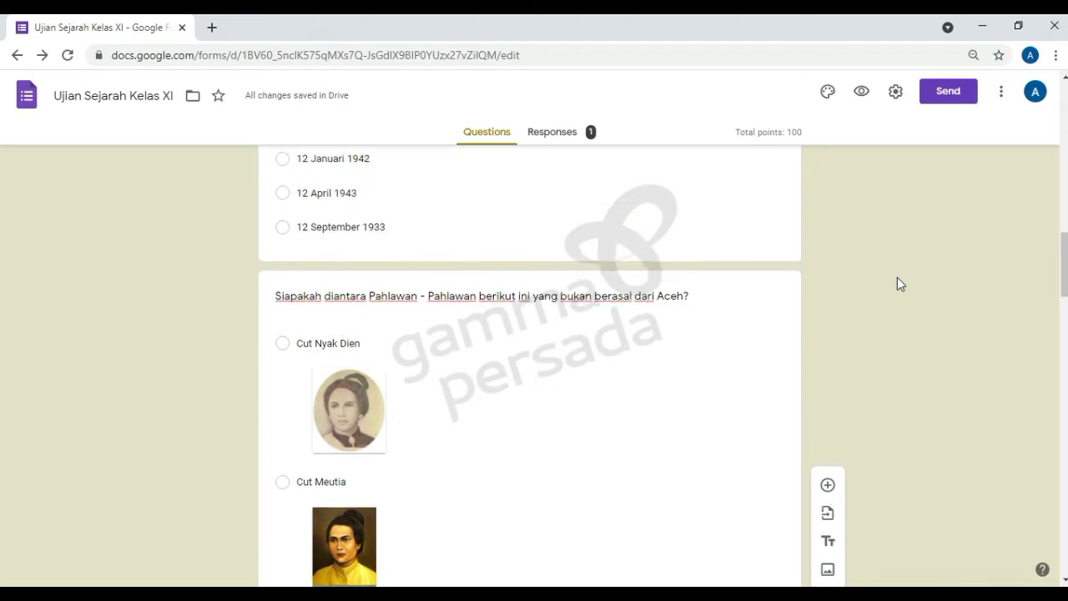
scroll(897, 277, down, 4)
scroll(898, 277, up, 15)
scroll(899, 301, up, 2)
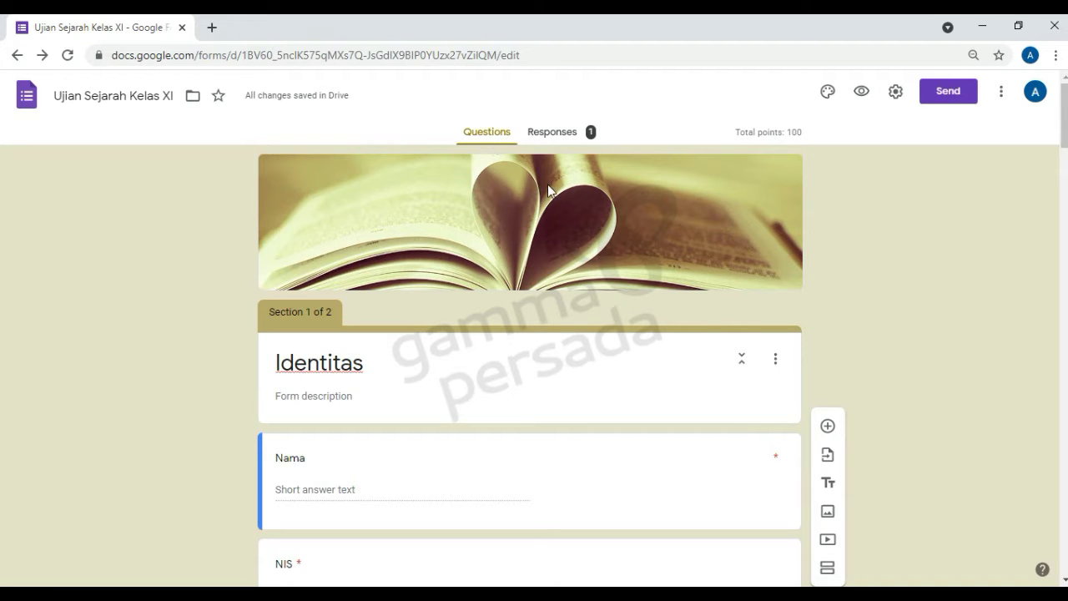
click(210, 30)
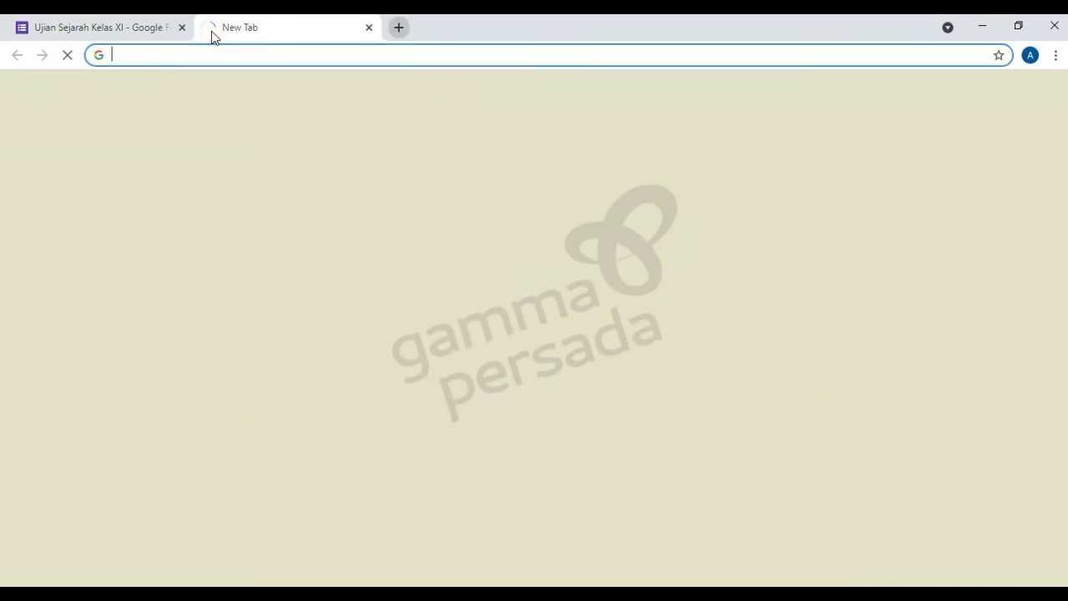
text(d)
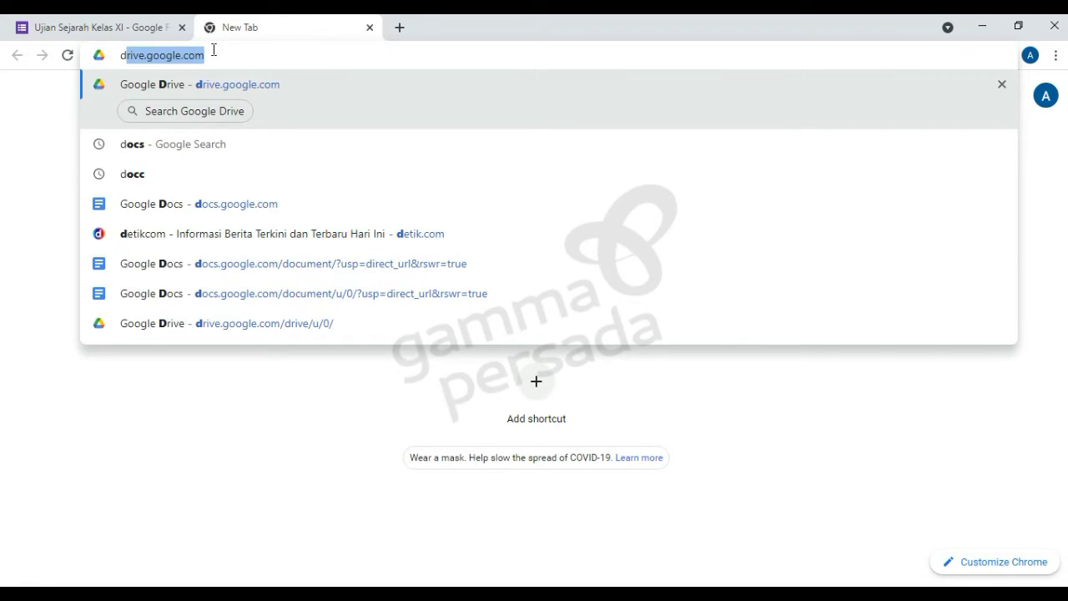
click(182, 27)
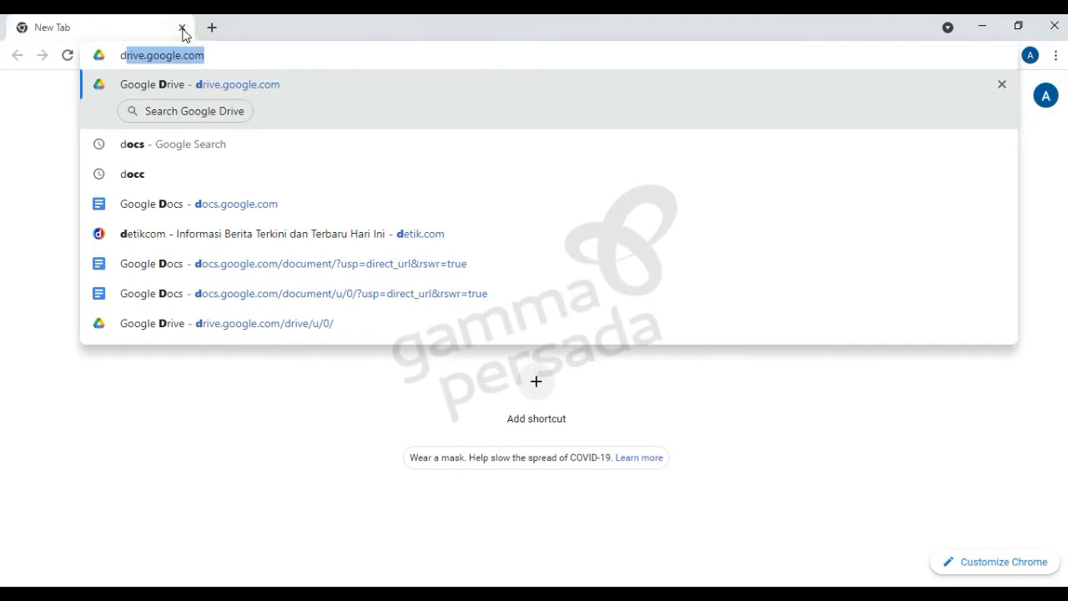
click(218, 50)
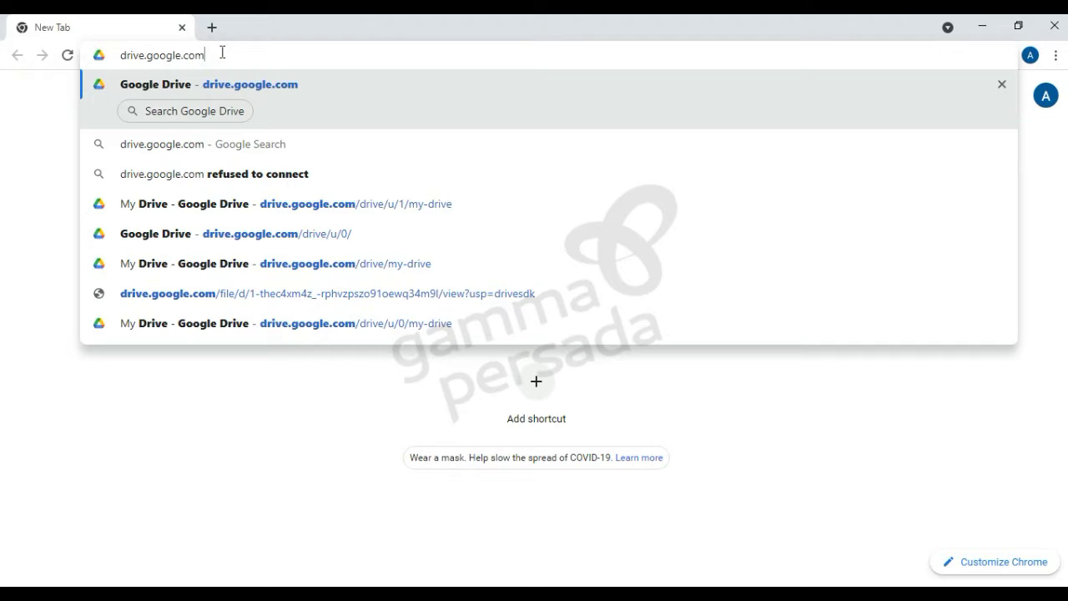
key(Return)
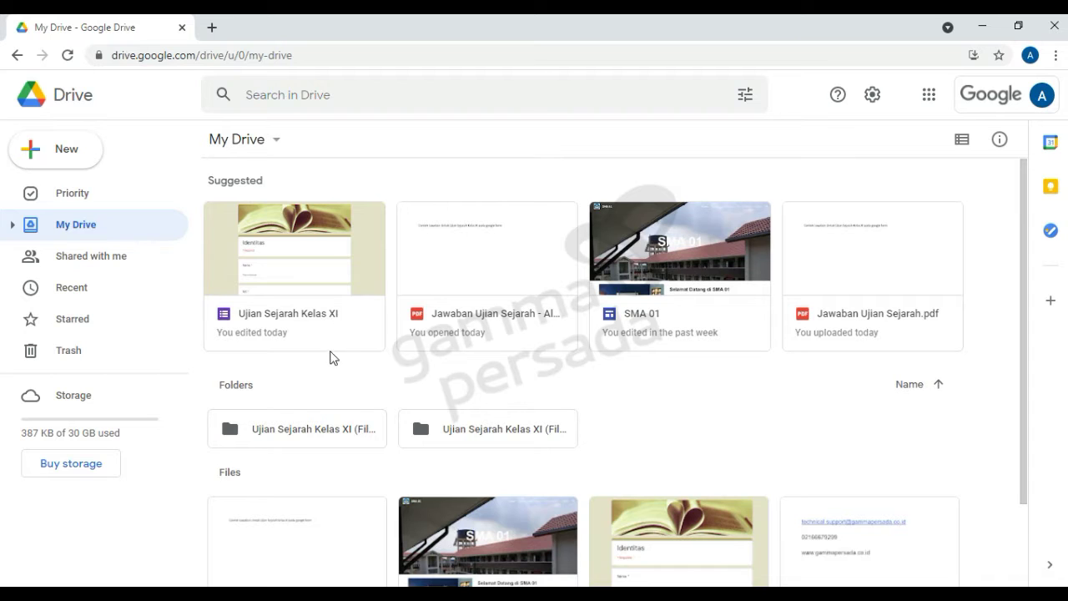
scroll(331, 347, down, 1)
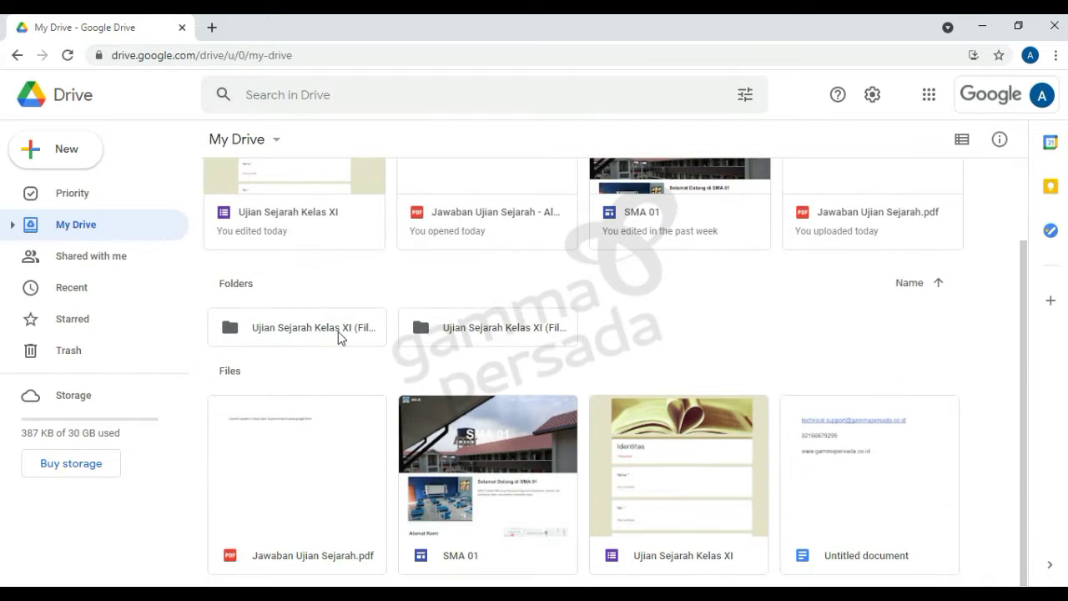
scroll(338, 334, up, 1)
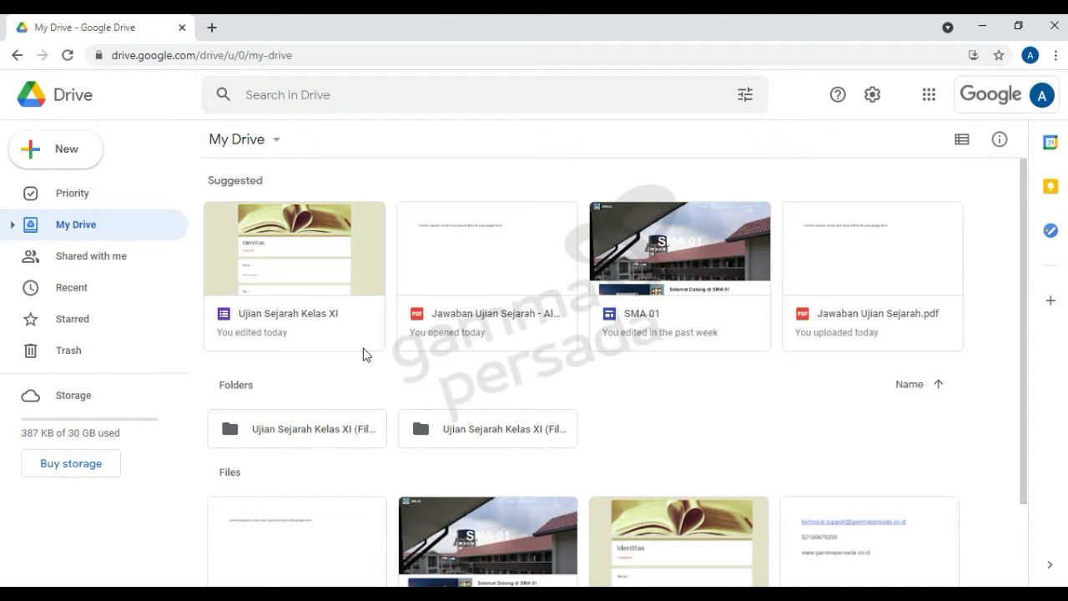
scroll(421, 429, down, 2)
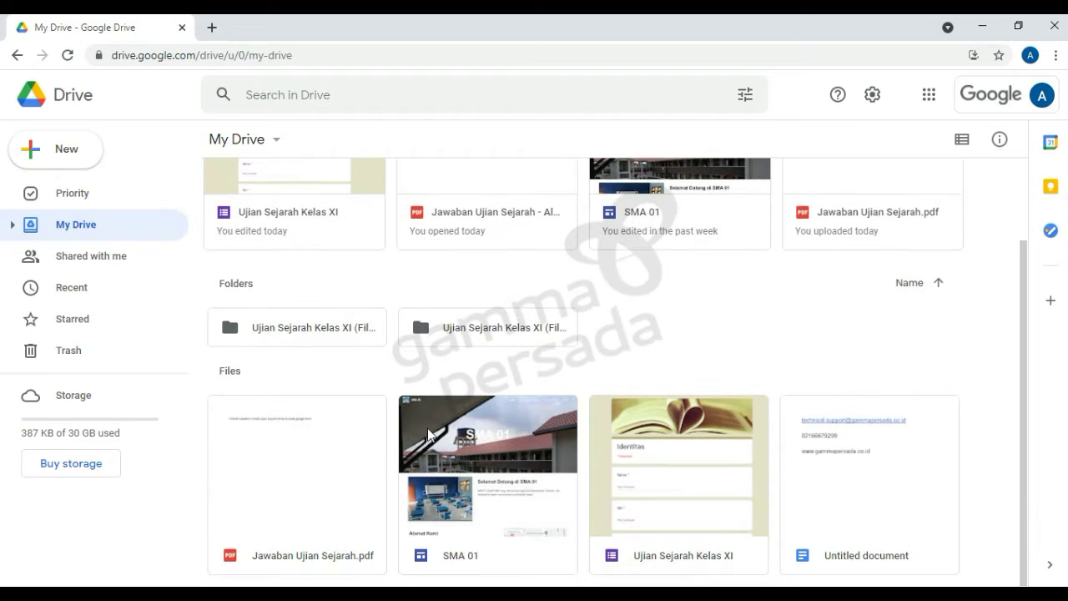
scroll(426, 434, up, 2)
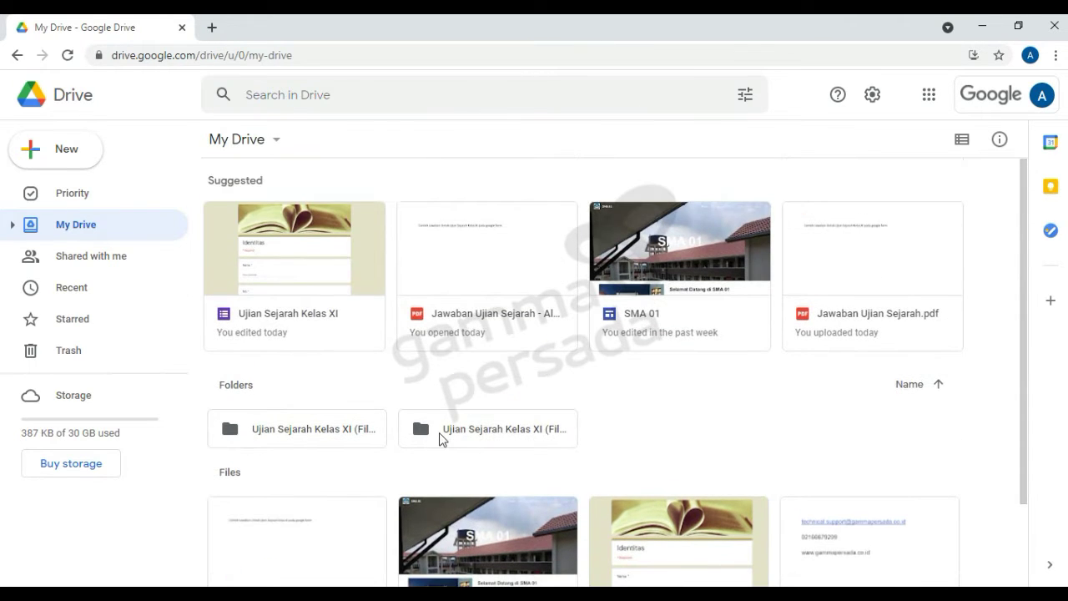
scroll(451, 429, down, 2)
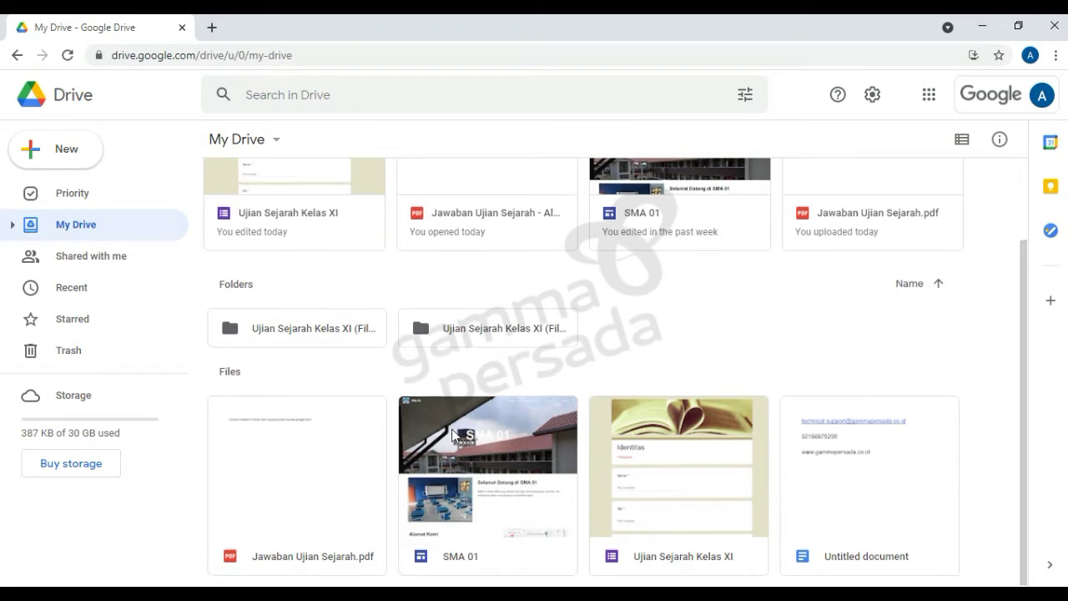
scroll(451, 433, up, 2)
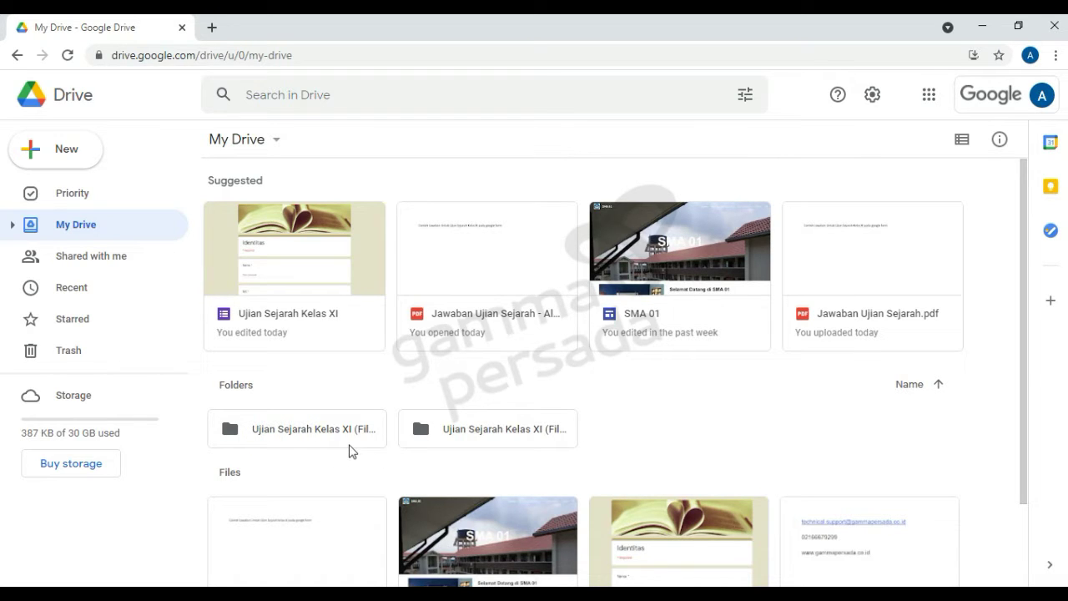
scroll(319, 438, down, 1)
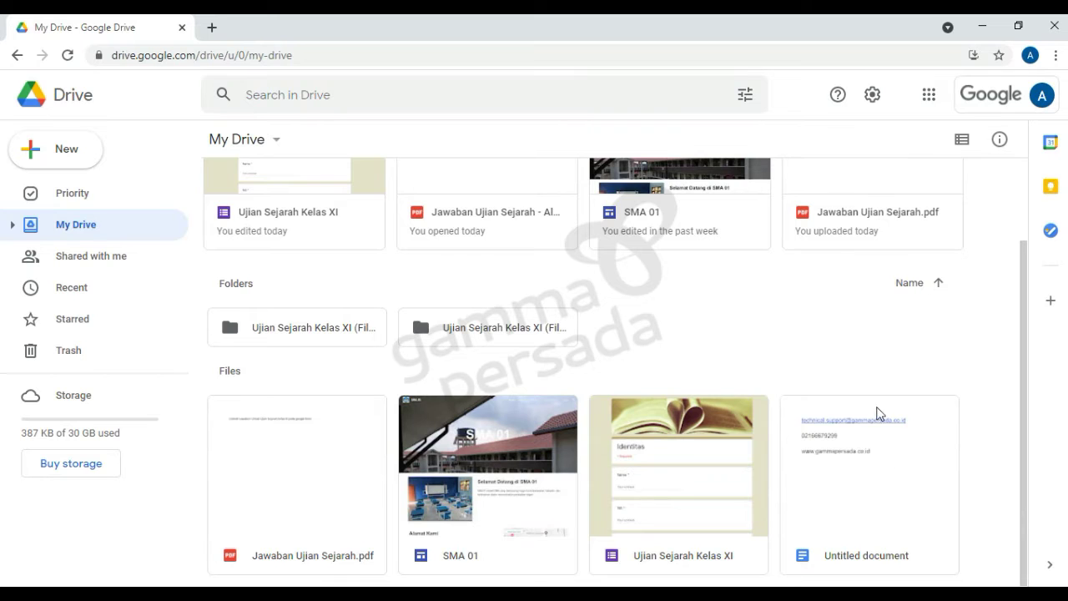
scroll(863, 331, up, 1)
scroll(834, 404, down, 1)
scroll(500, 376, up, 1)
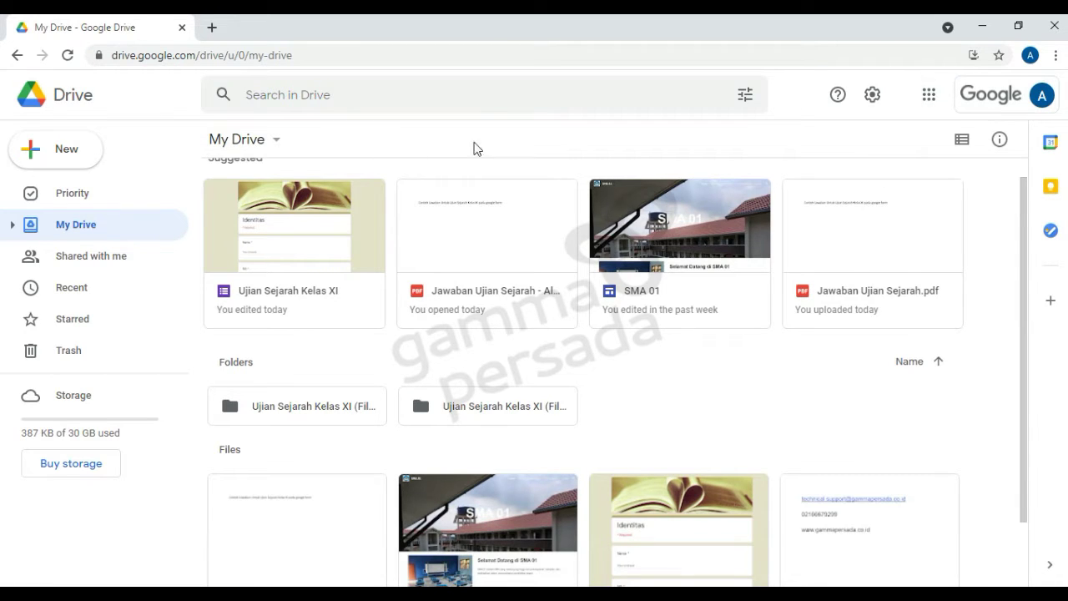
click(937, 99)
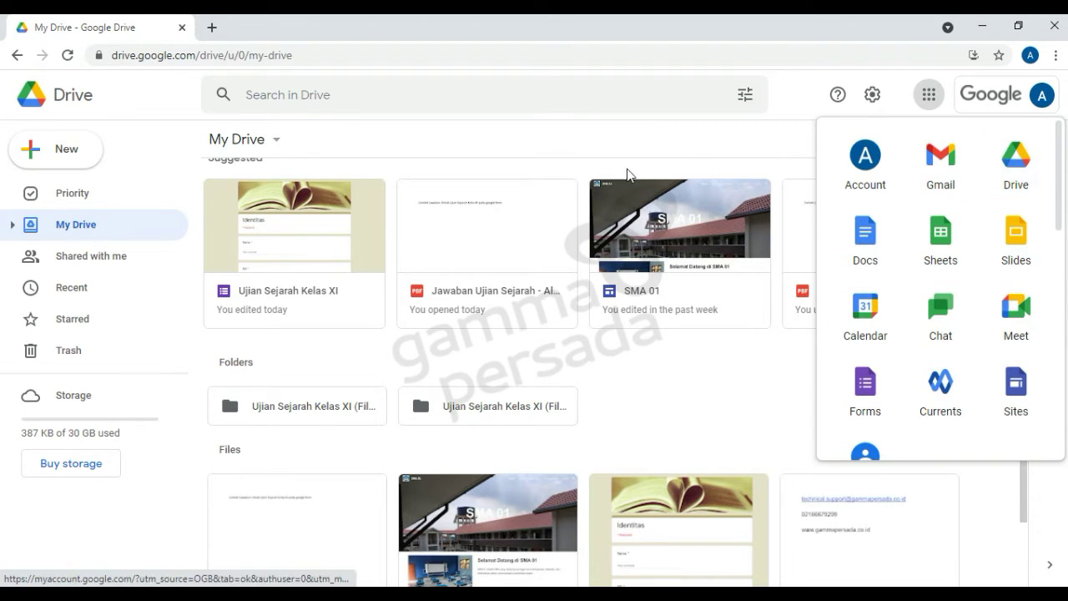
click(632, 133)
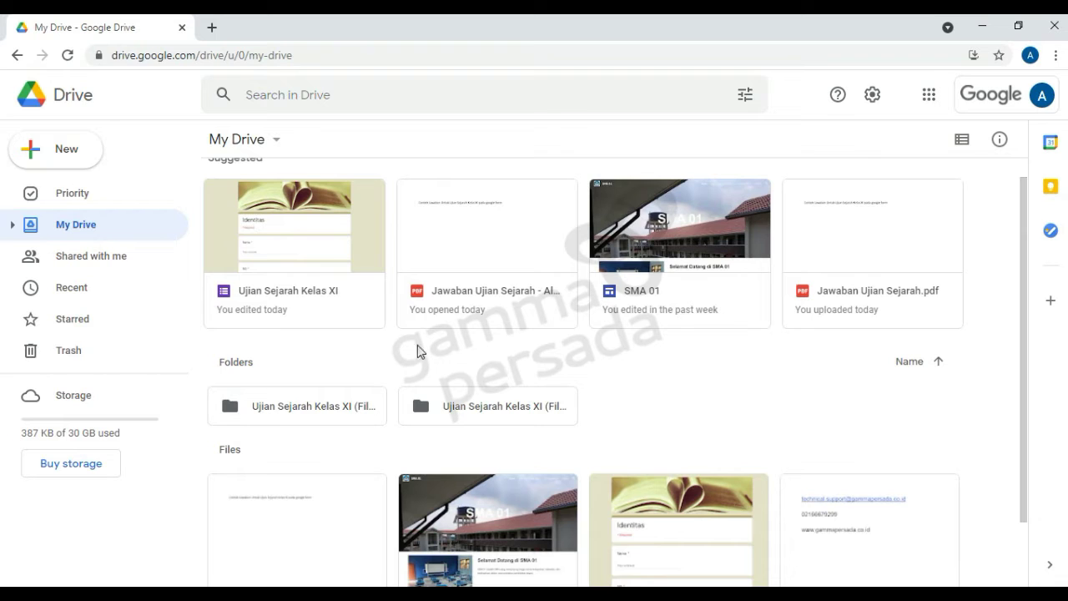
Add a new folder named 'Folder Baru' to My Drive.
right_click(744, 409)
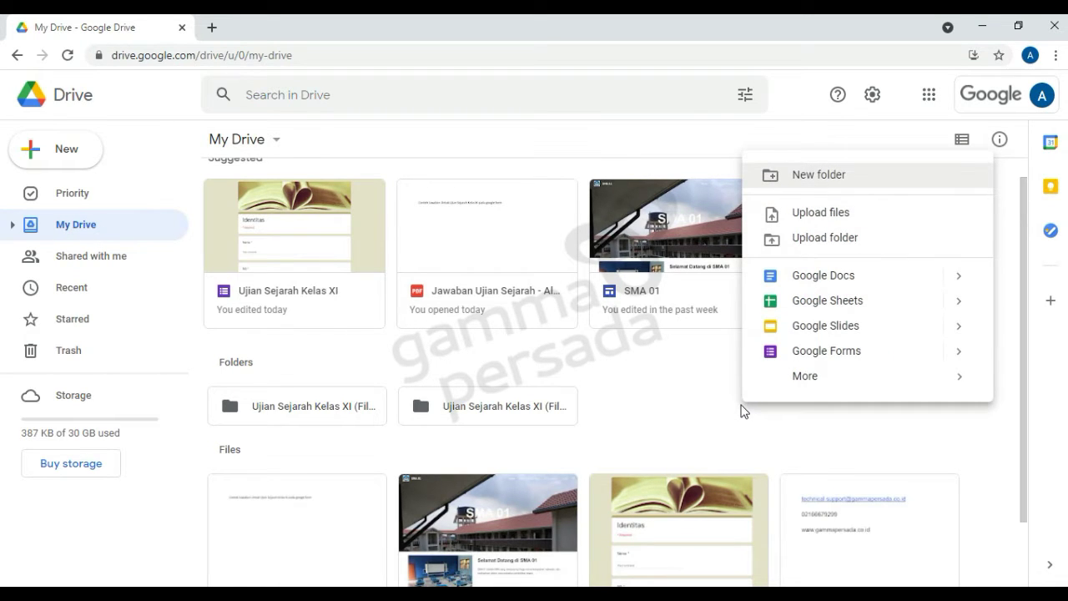
click(96, 160)
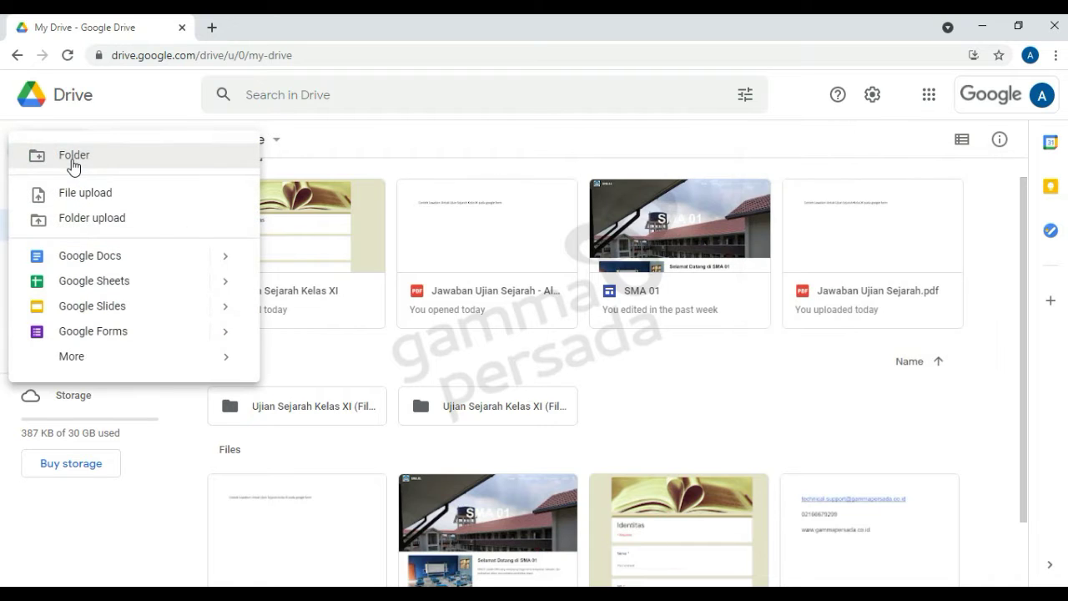
right_click(759, 417)
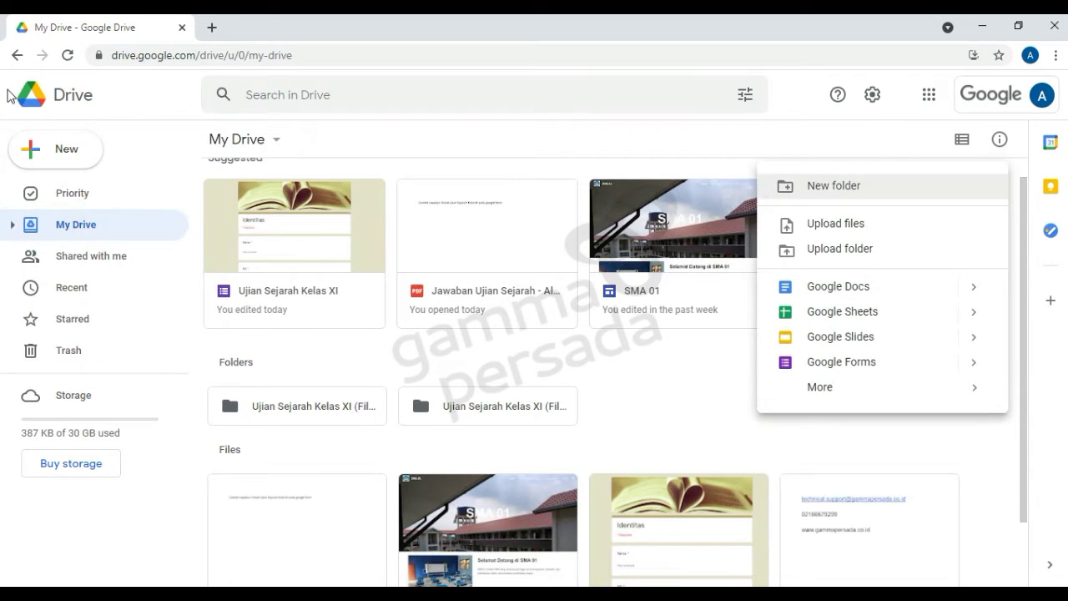
click(48, 160)
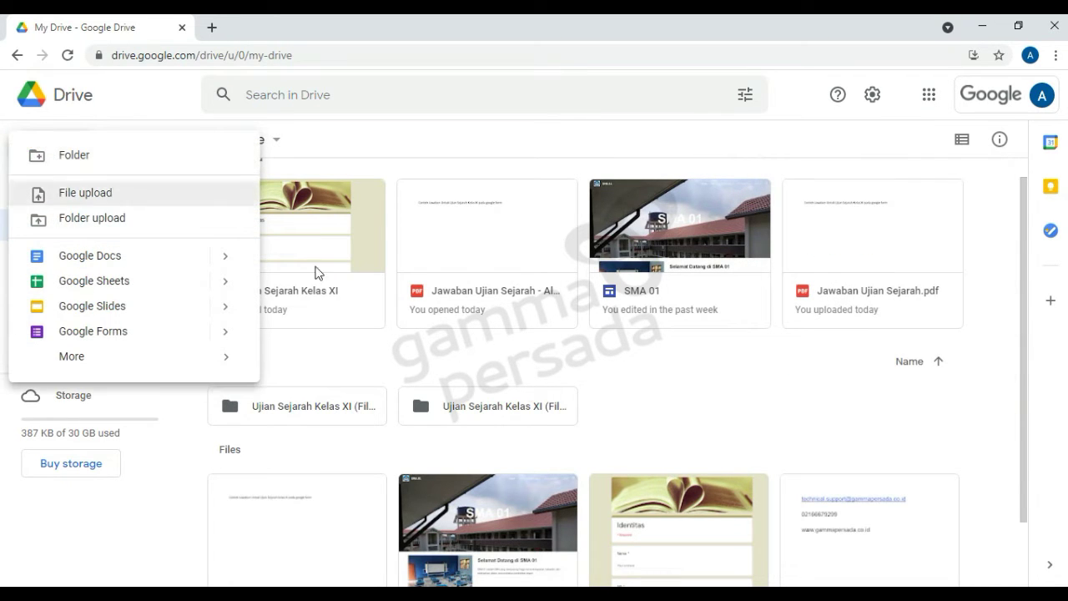
click(100, 159)
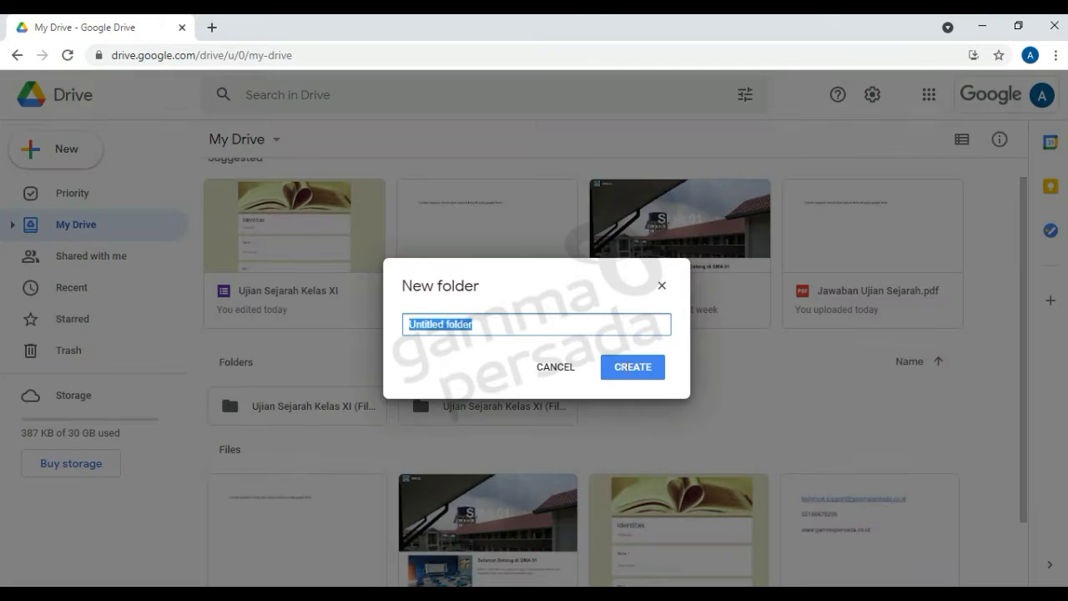
triple_click(498, 324)
text(F)
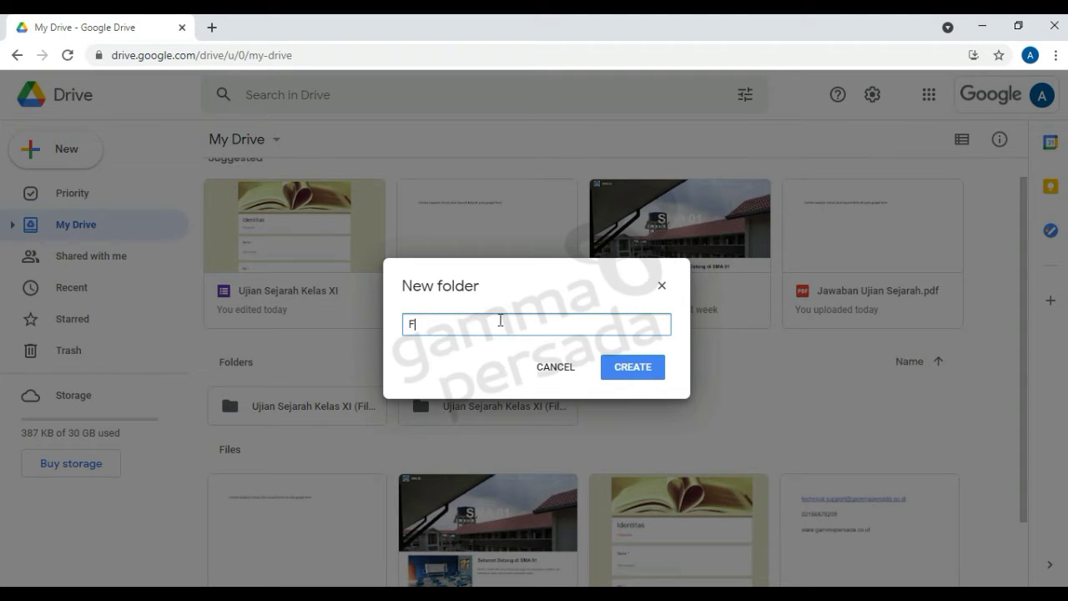
text(older Baru)
click(632, 369)
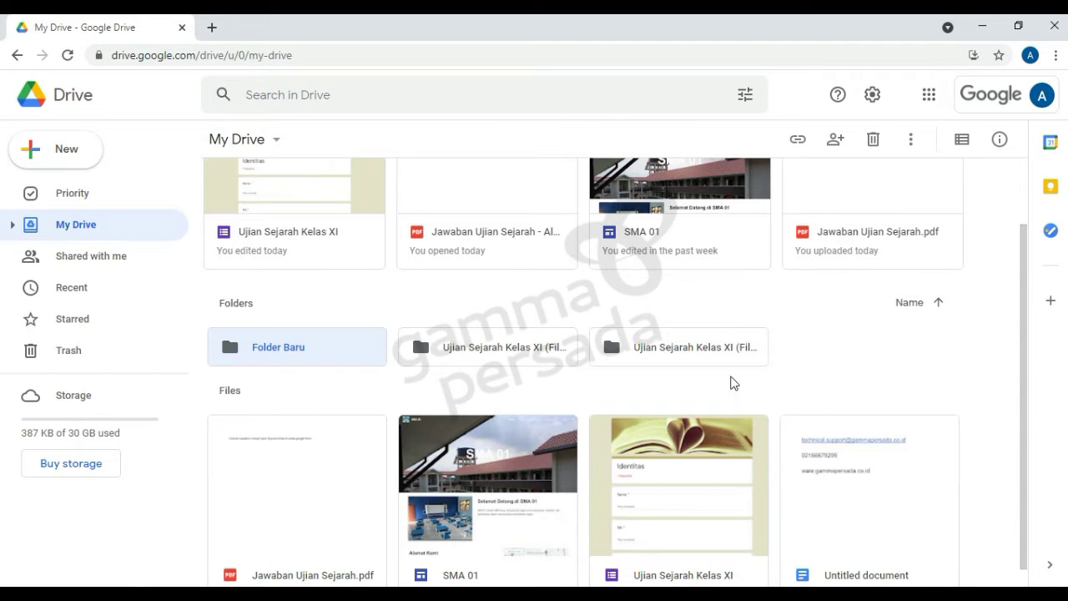
Enter Folder Baru and bring up the file picker to upload a file.
double_click(254, 347)
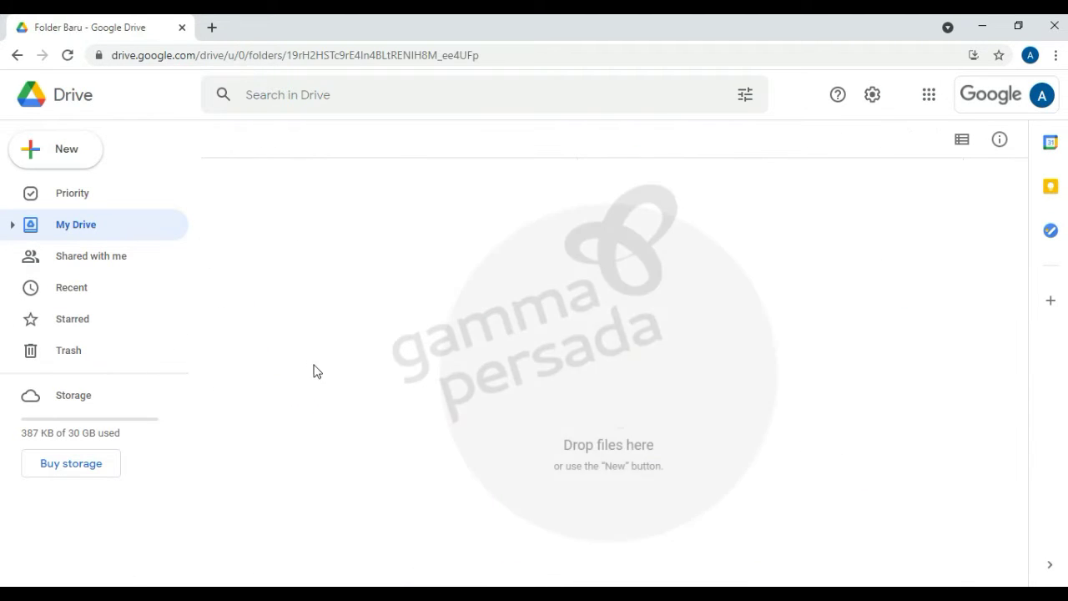
click(64, 141)
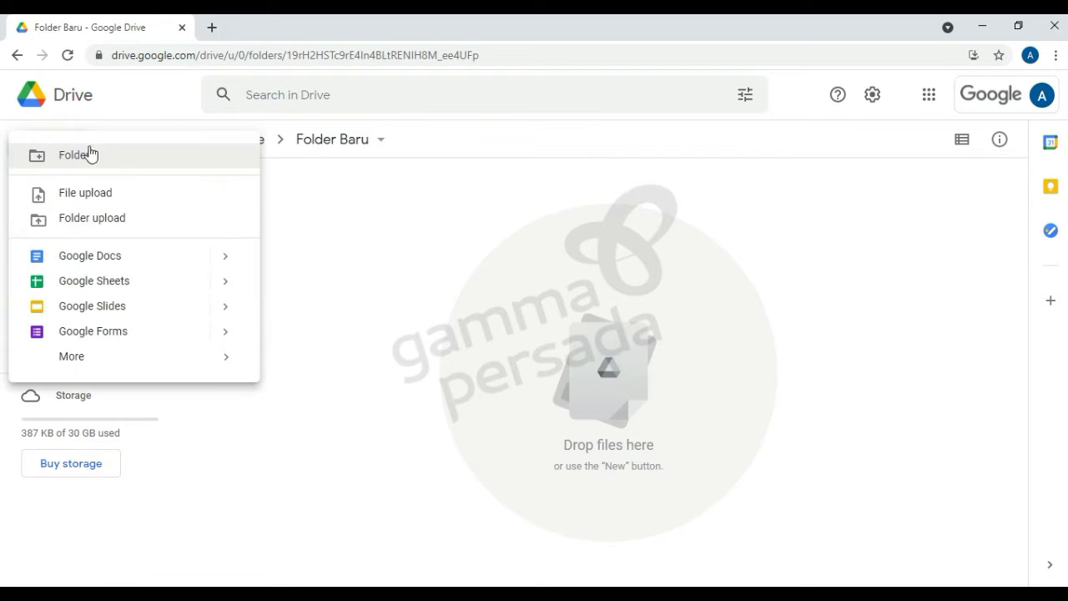
click(116, 201)
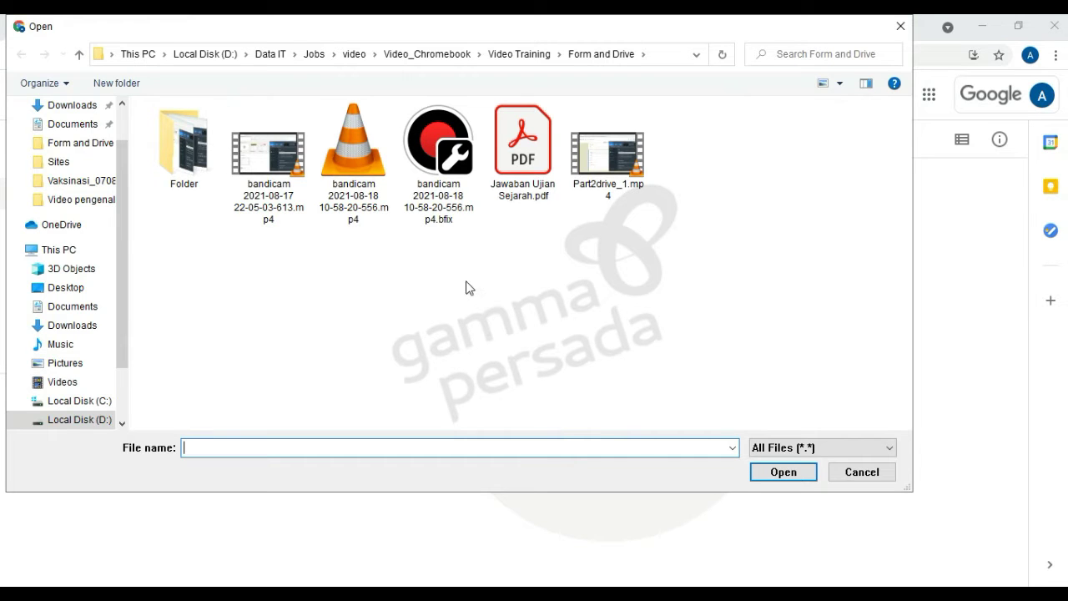
Browse the Video_Chromebook folder, looking inside Video_Classroom_jamboard, then return.
click(188, 132)
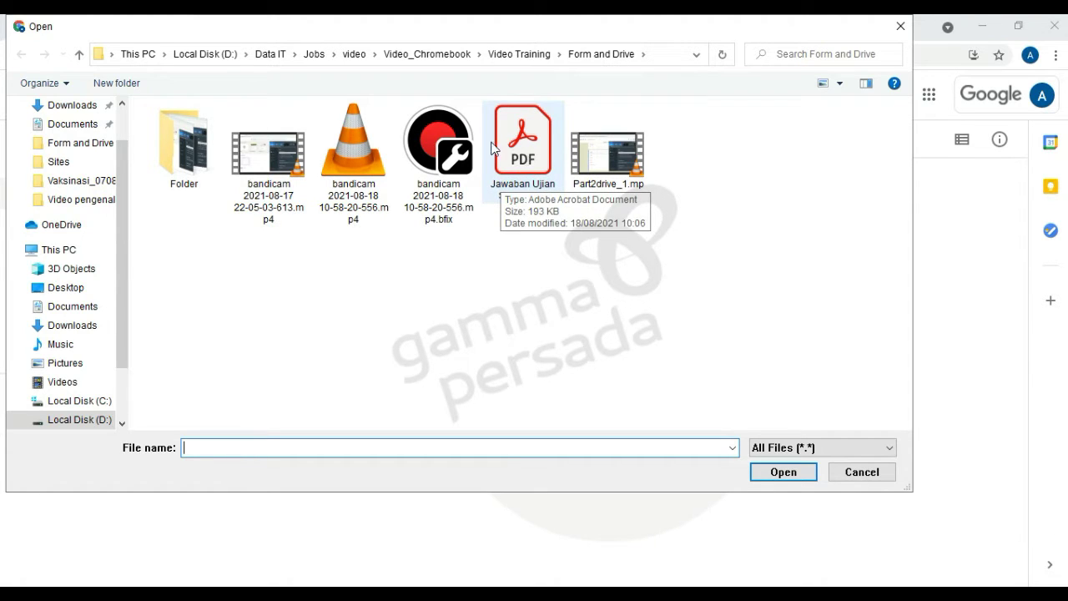
click(432, 57)
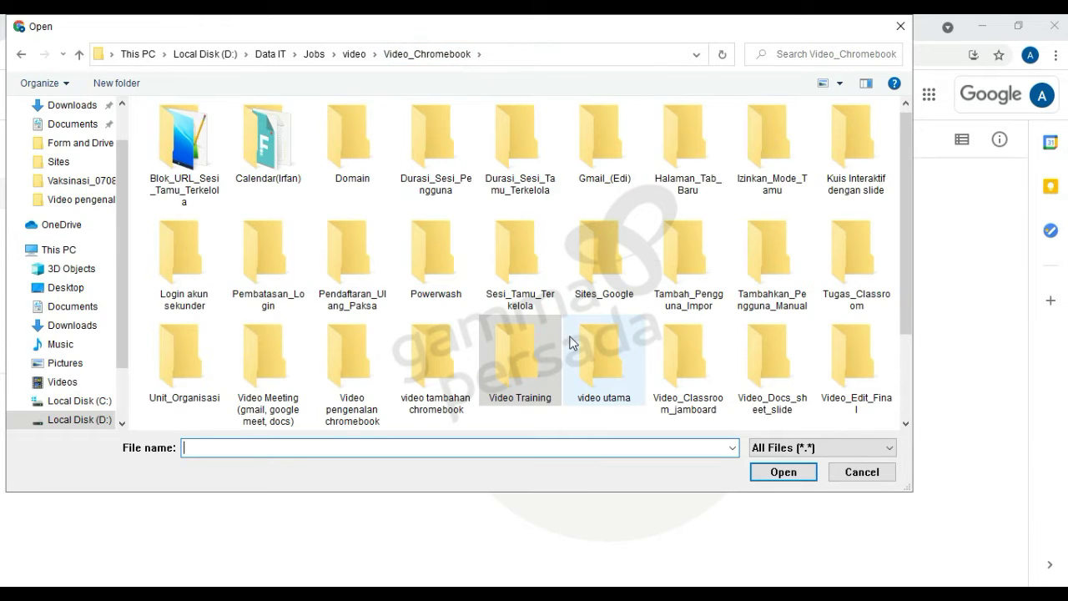
scroll(538, 356, down, 2)
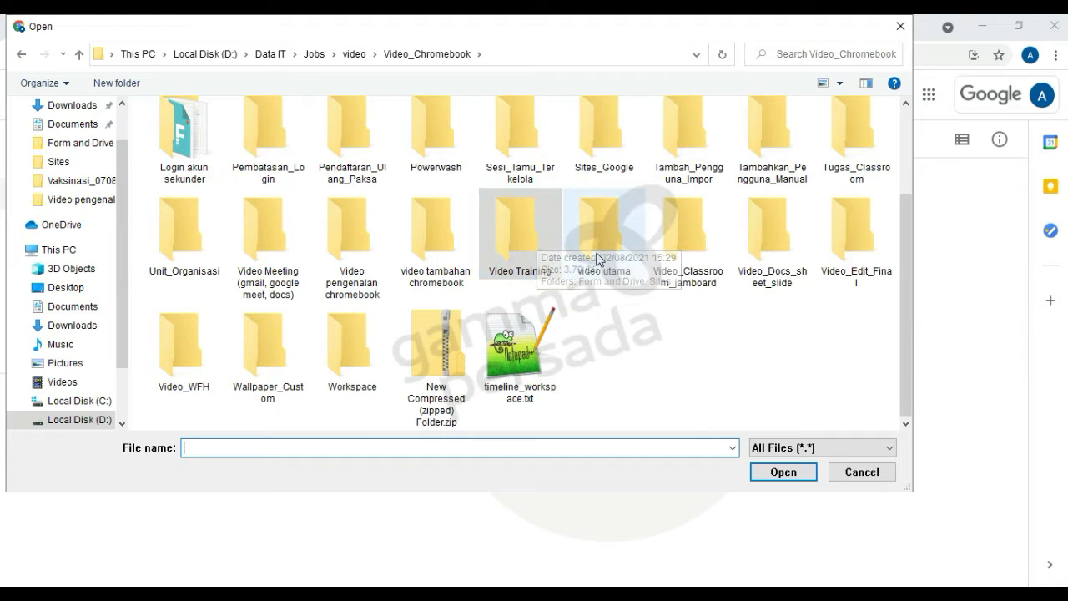
click(690, 234)
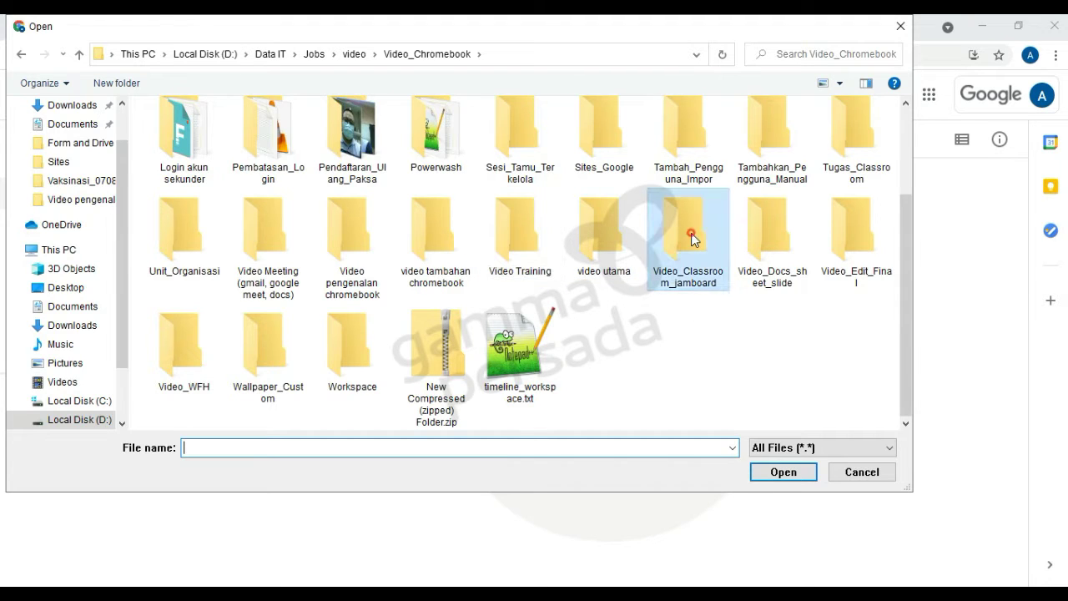
double_click(691, 238)
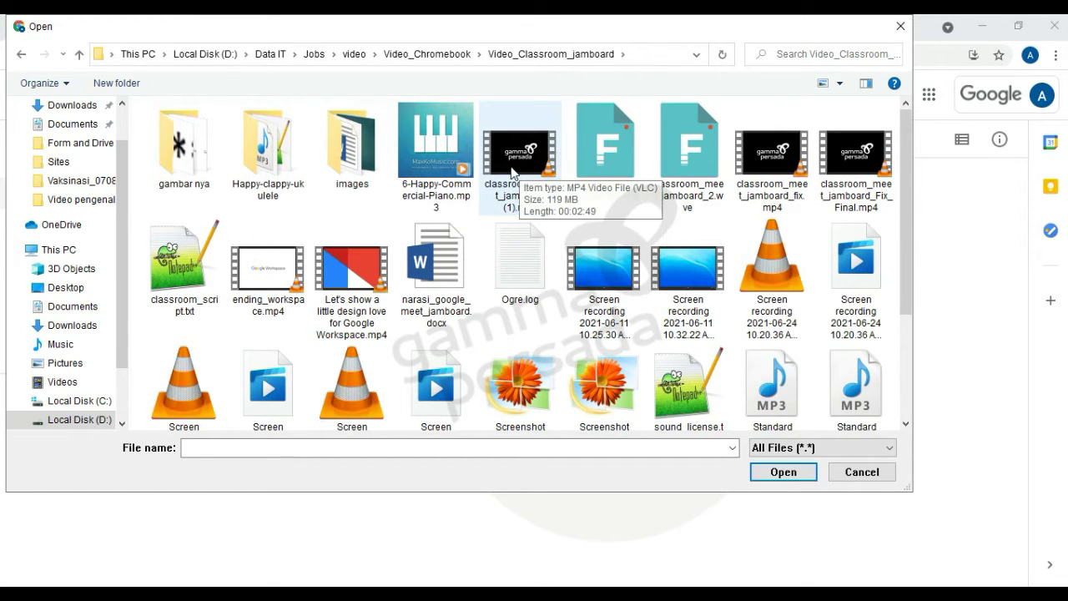
click(21, 55)
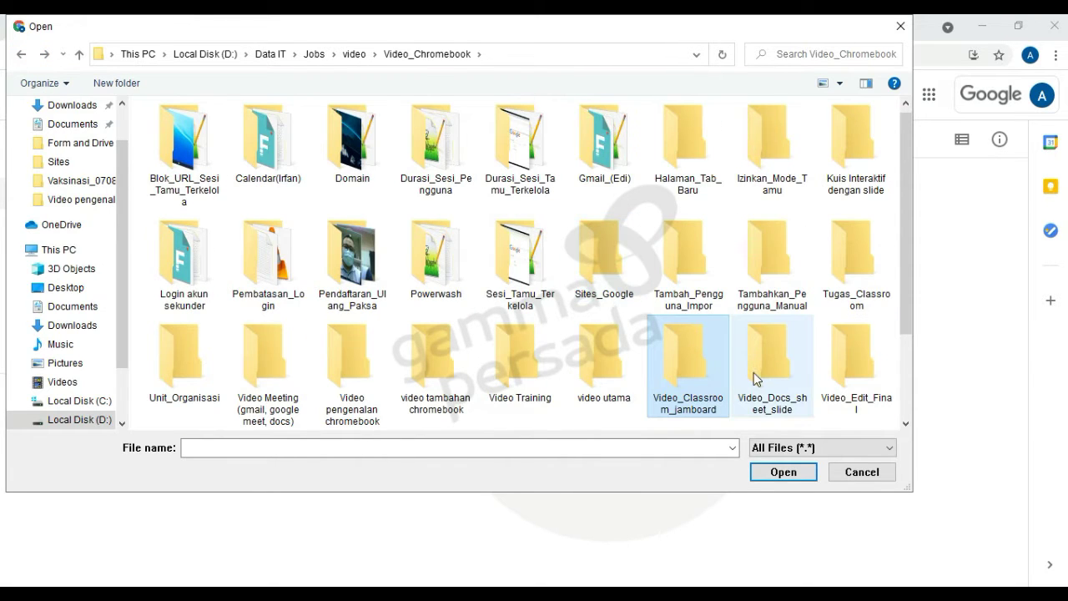
Upload '3. Mengenal fitur Google Earth.mp4' from Video_WFH > Agus > earth.
scroll(721, 363, down, 1)
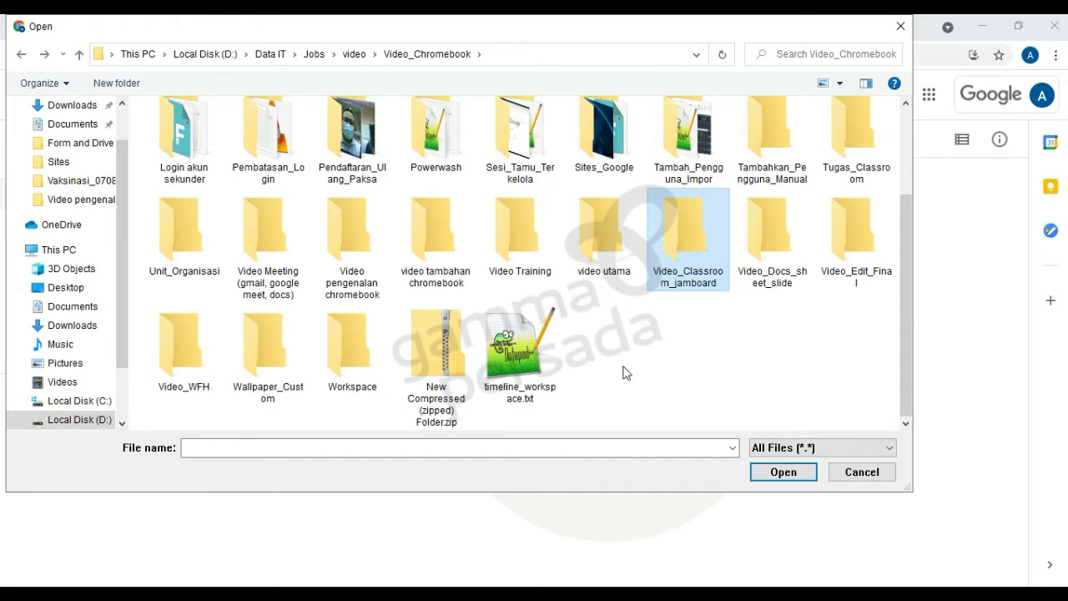
double_click(163, 337)
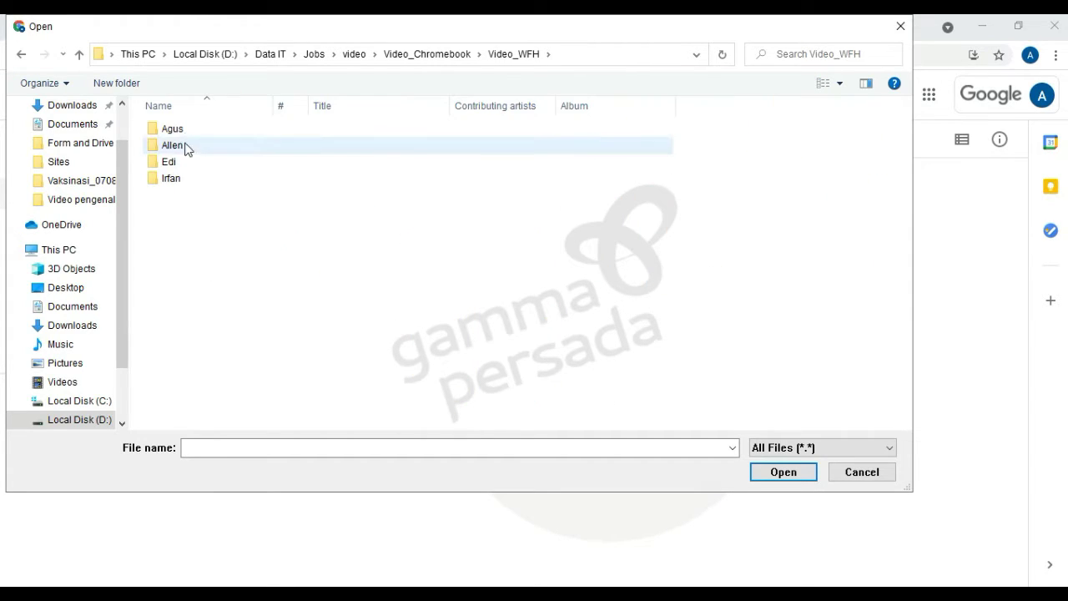
double_click(182, 132)
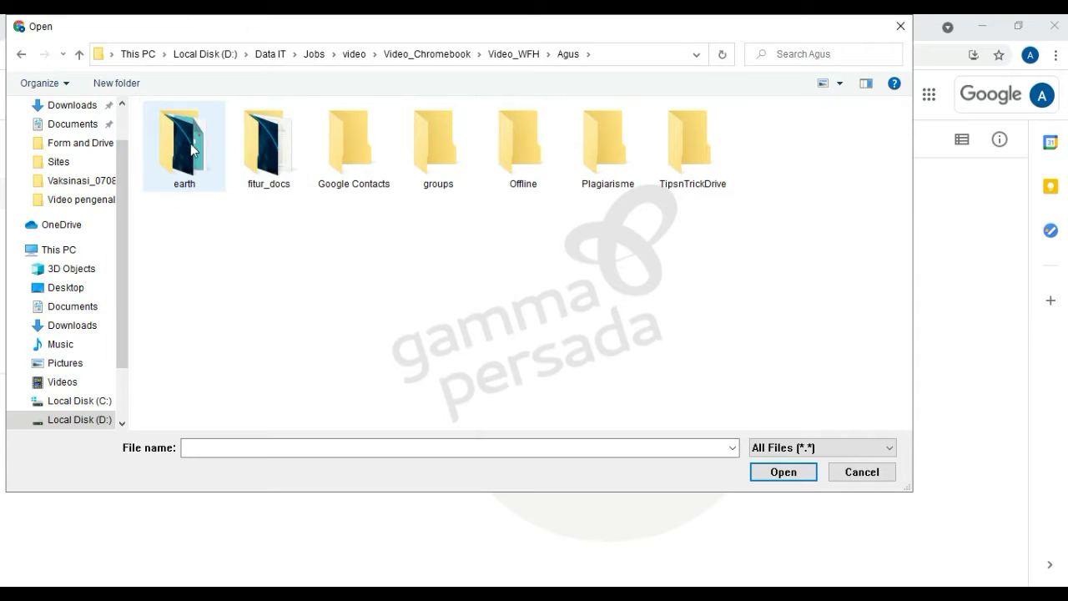
double_click(190, 143)
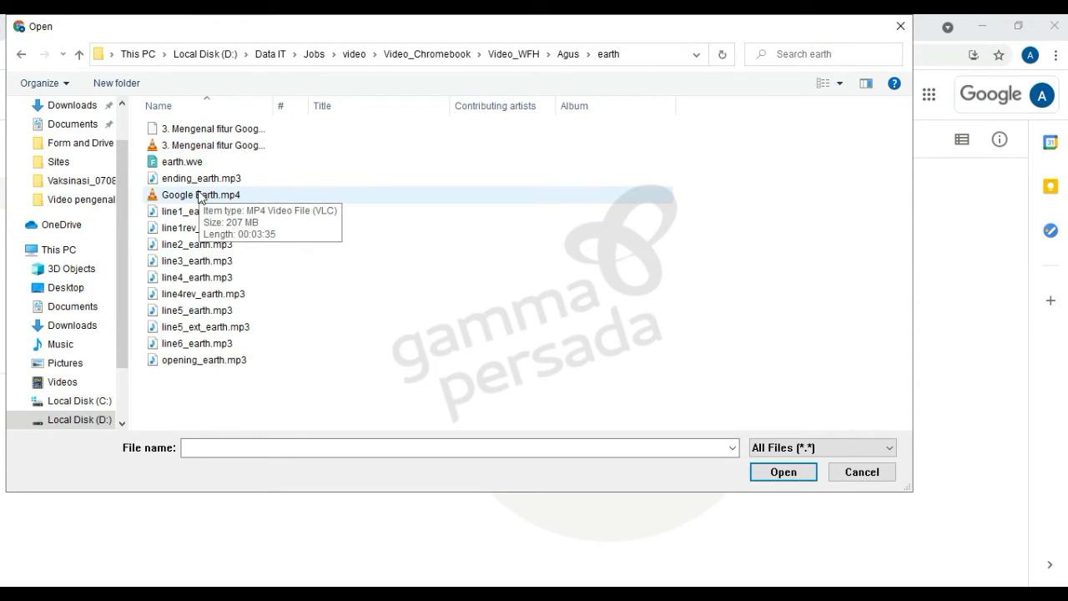
click(197, 145)
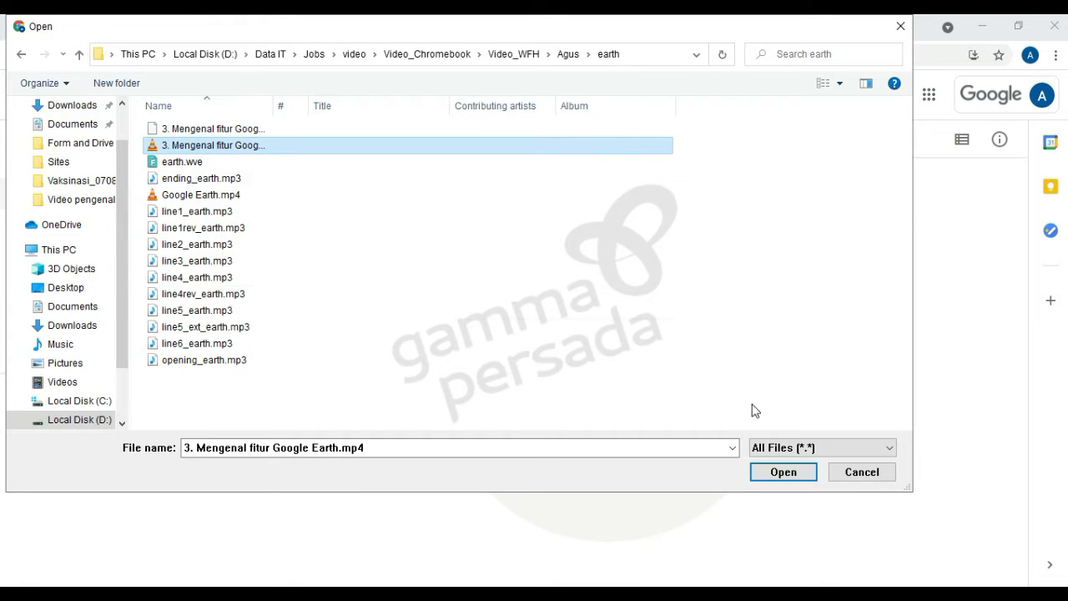
click(783, 471)
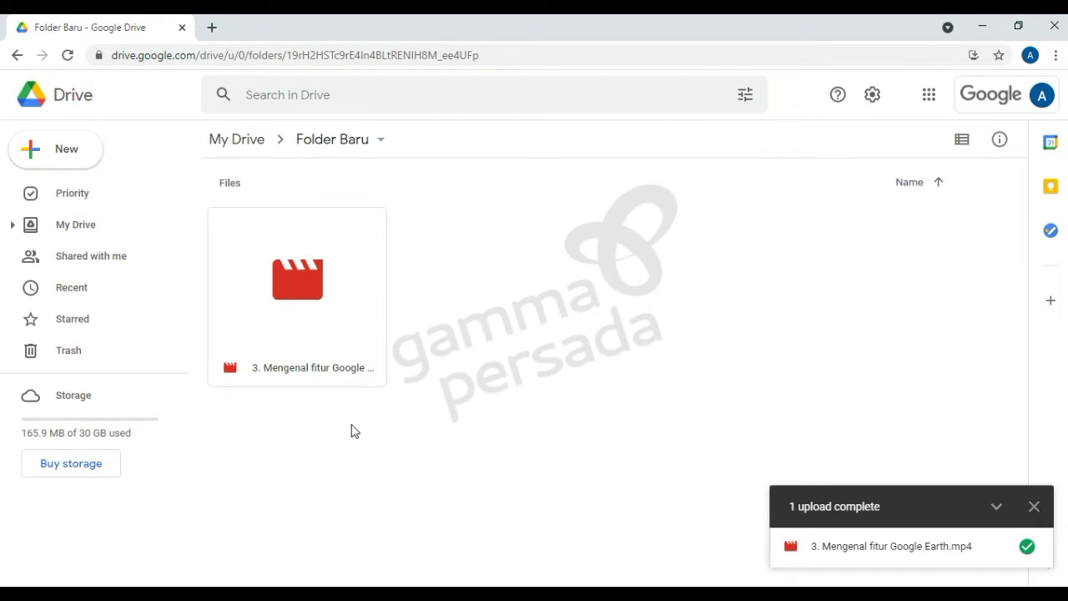
Wait until '3. Mengenal fitur Google Earth.mp4' finishes uploading into Folder Baru.
click(407, 430)
Upload the Part 3 folder from Agus > Sites into Folder Baru, allowing its four files.
right_click(485, 236)
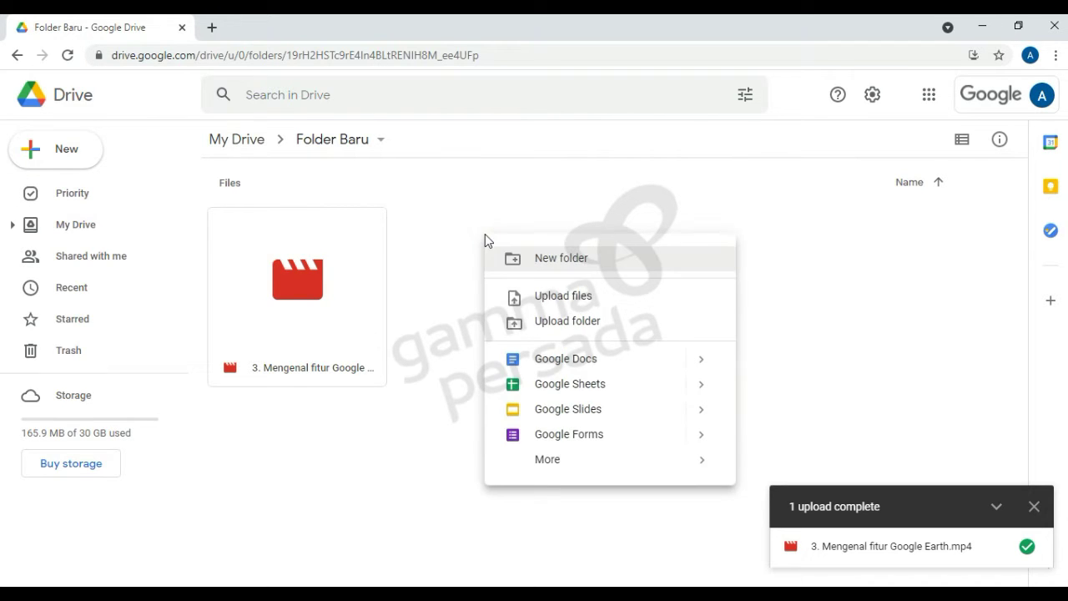
click(559, 321)
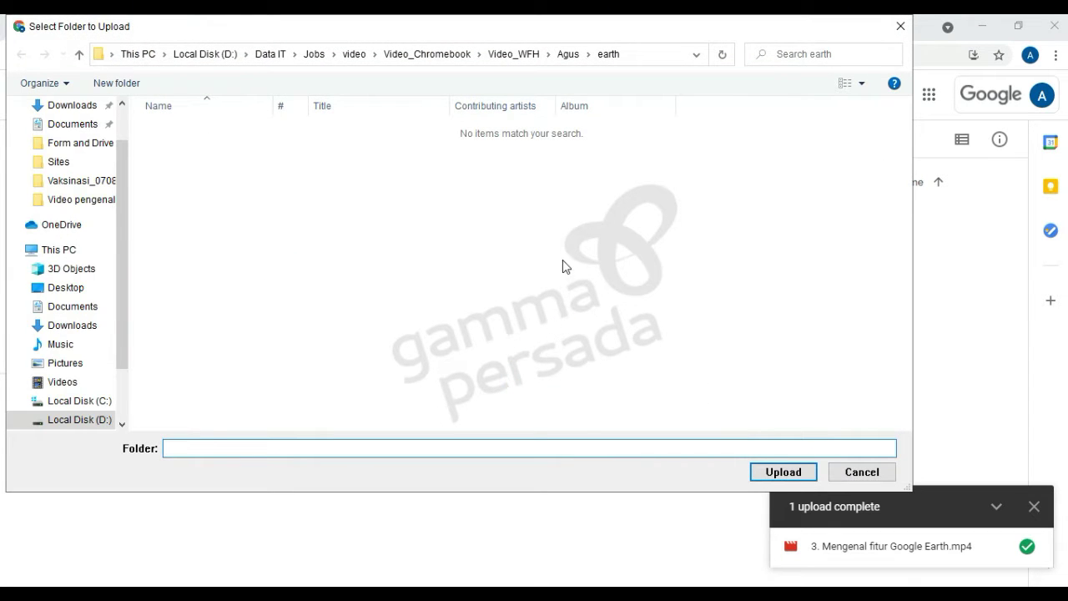
click(566, 60)
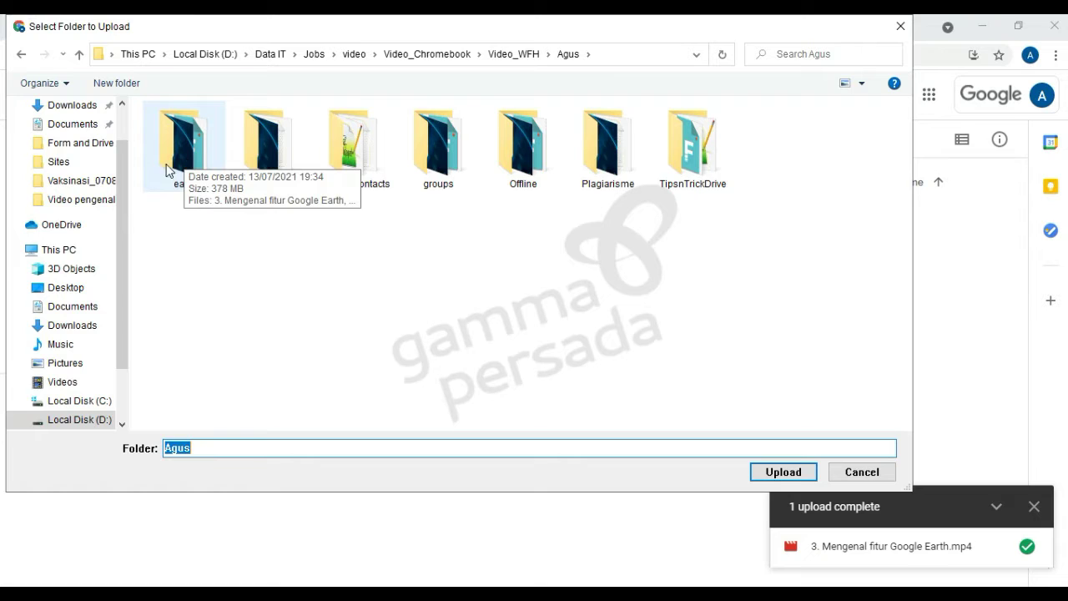
click(84, 165)
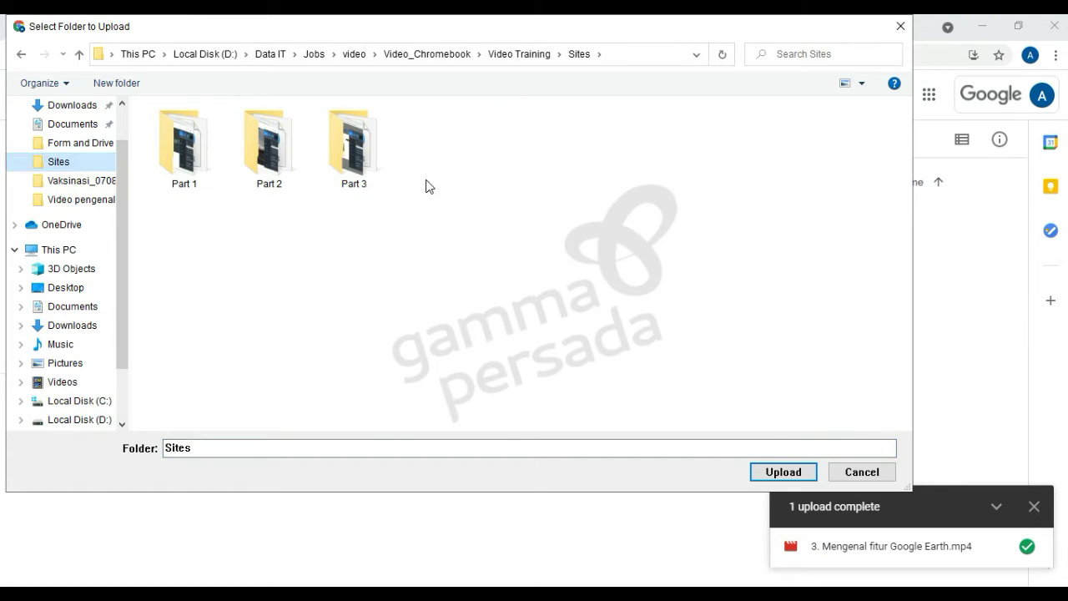
click(355, 167)
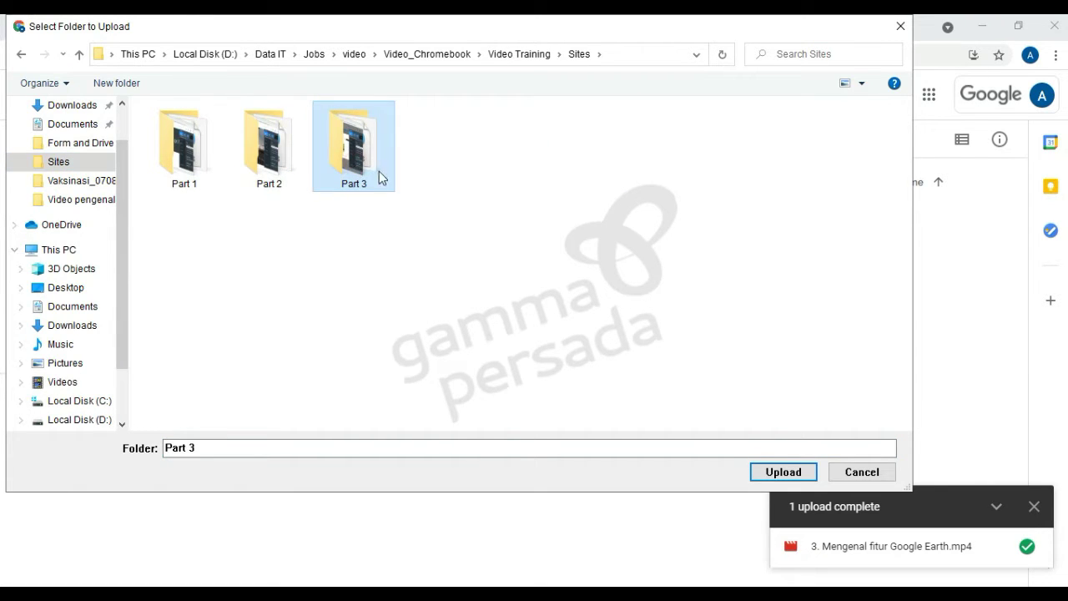
click(759, 474)
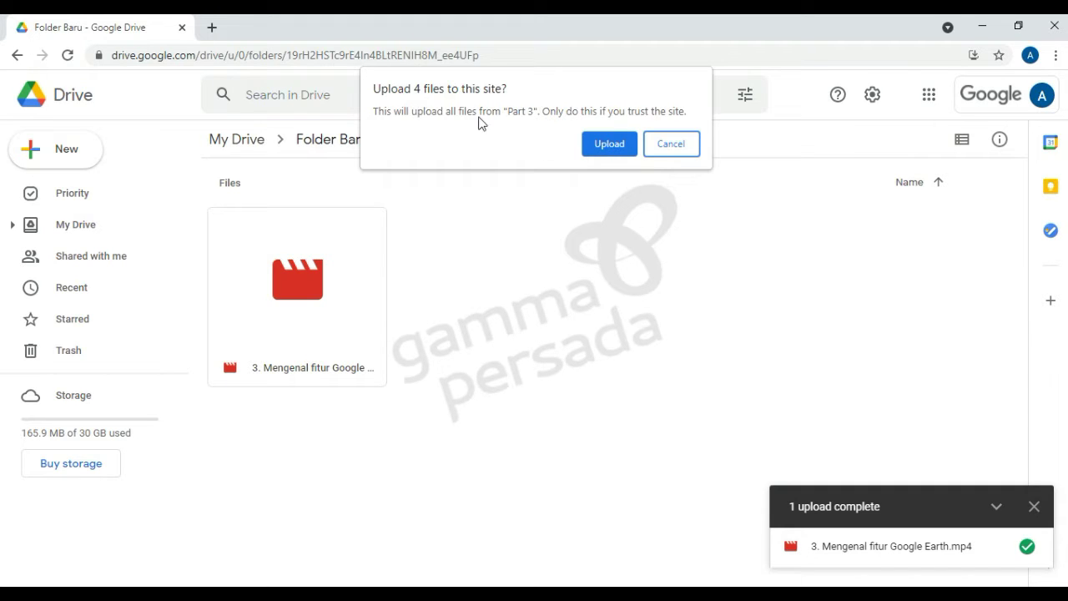
click(606, 148)
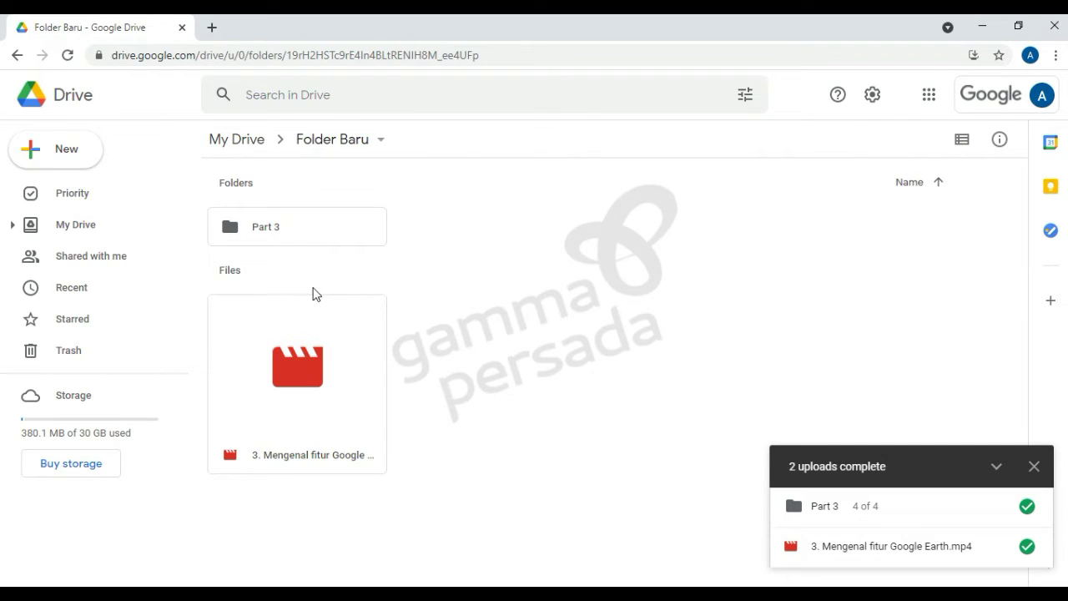
Download the Part 3 folder as a zip archive.
right_click(284, 232)
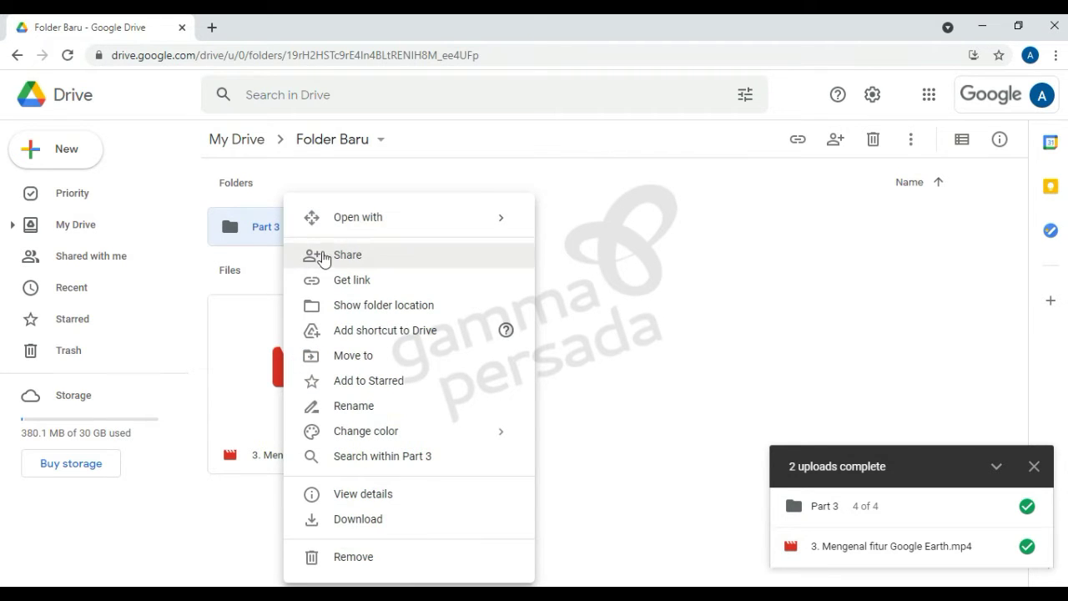
click(692, 330)
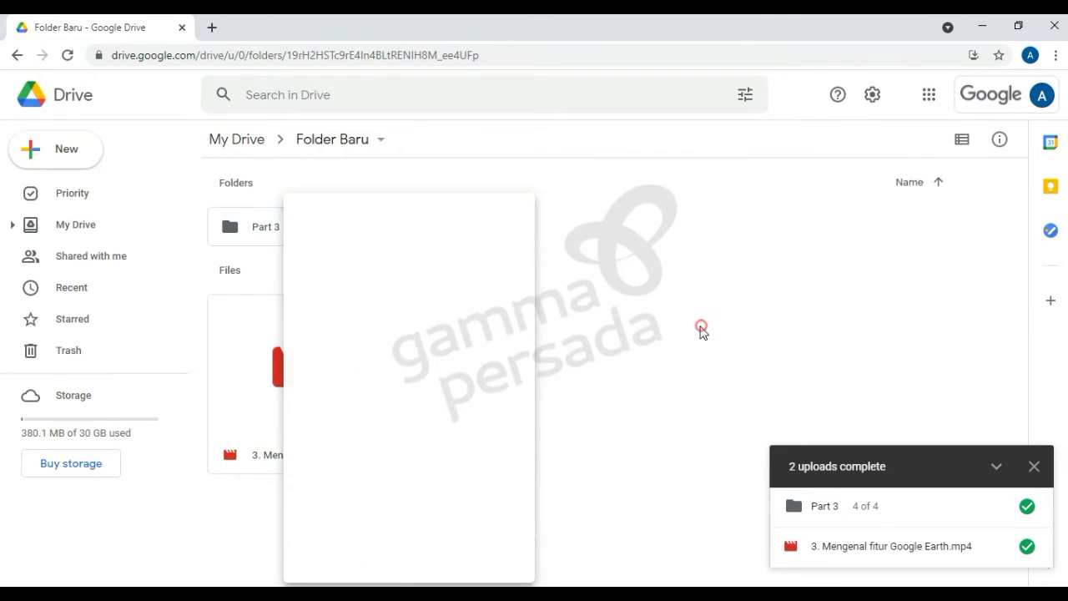
right_click(268, 224)
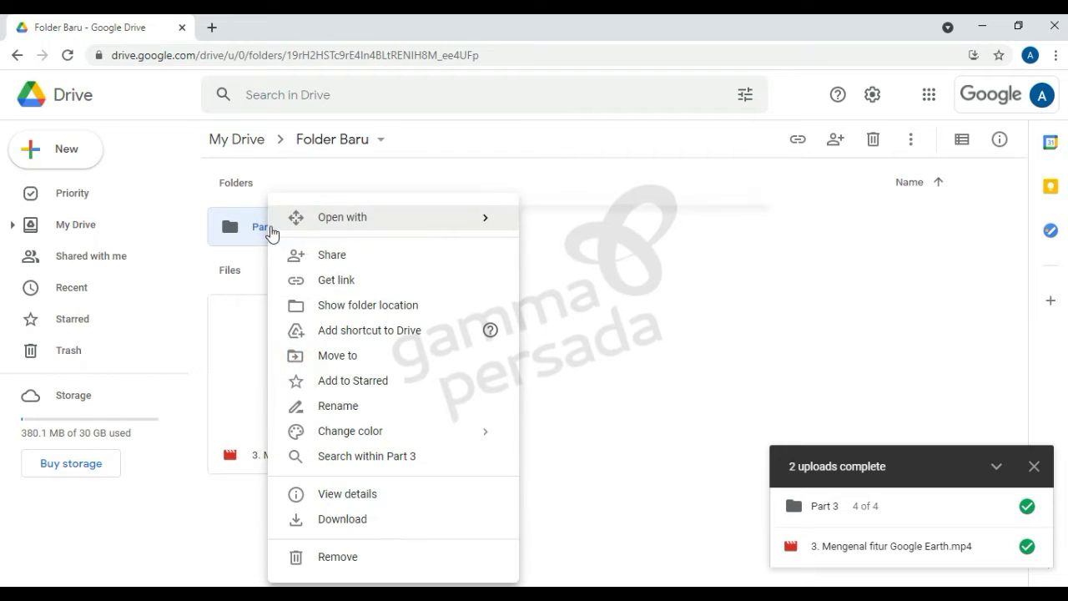
click(340, 521)
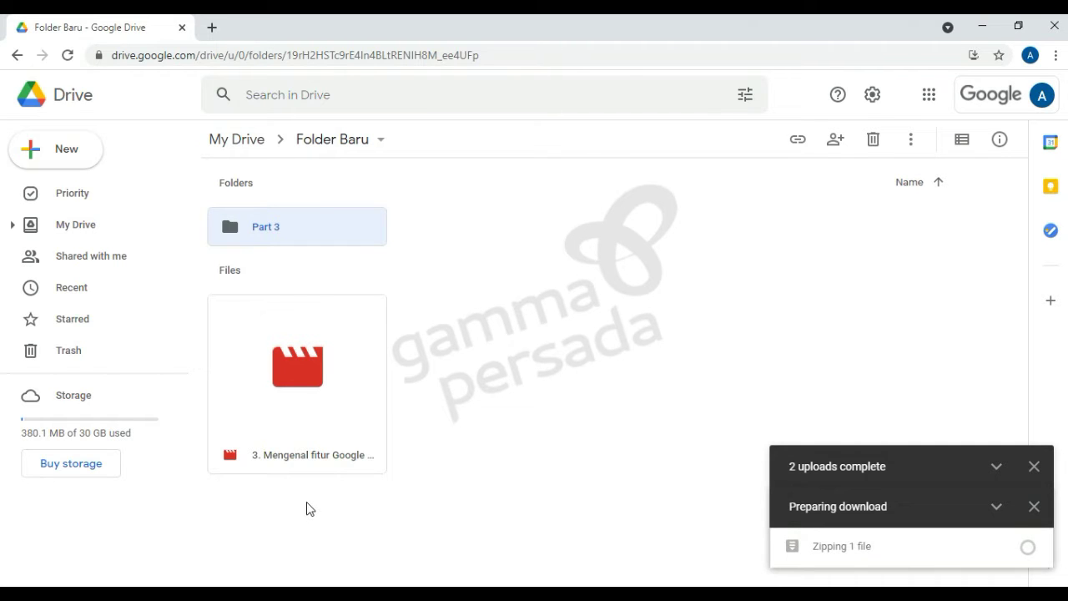
Dismiss the completed-uploads notice and expand the download progress panel.
click(997, 507)
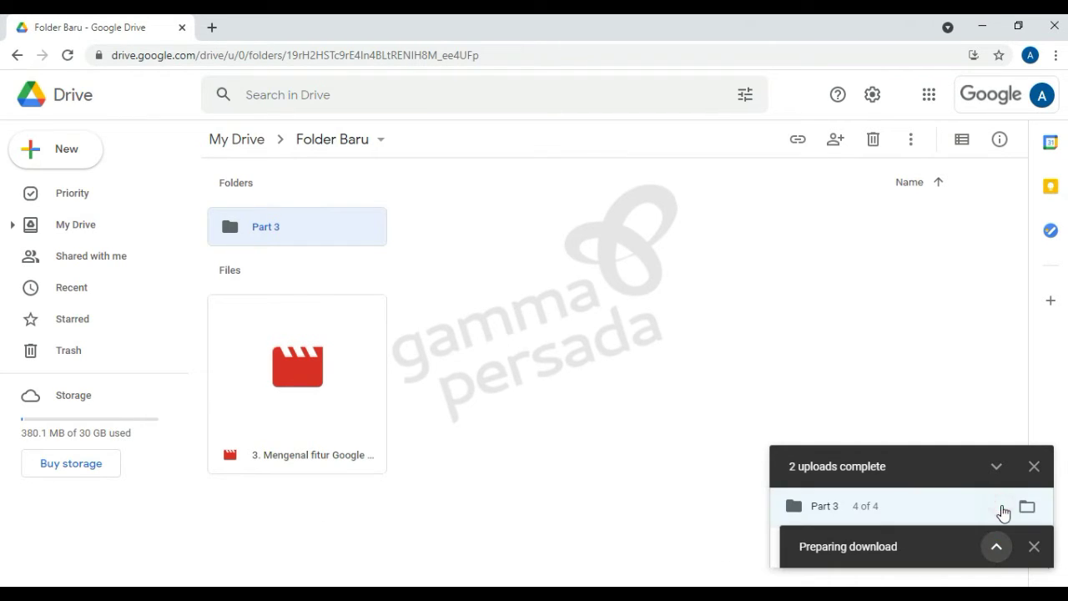
click(1038, 468)
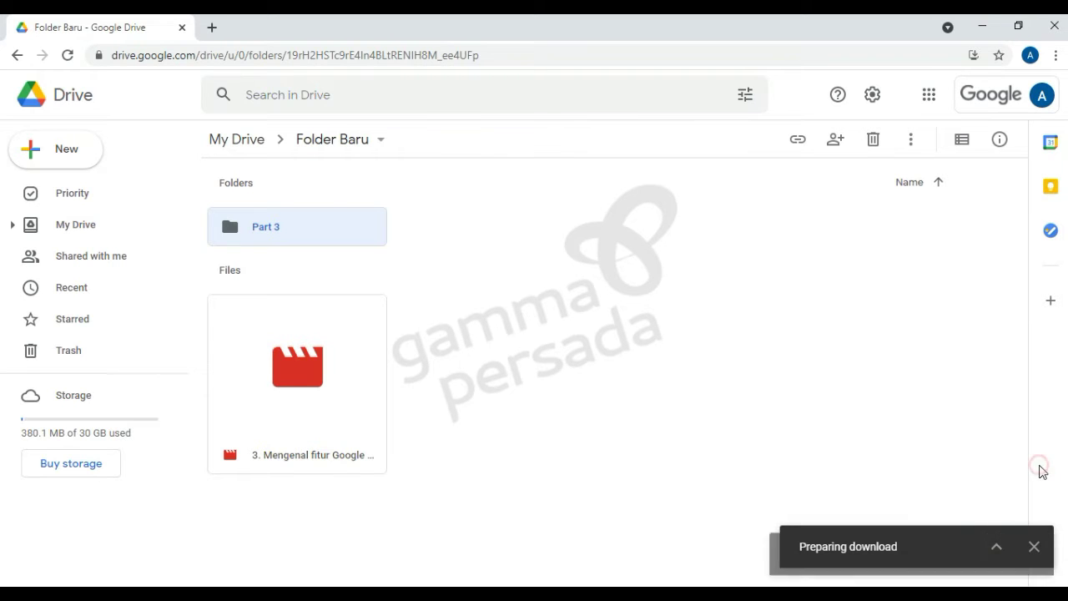
click(996, 547)
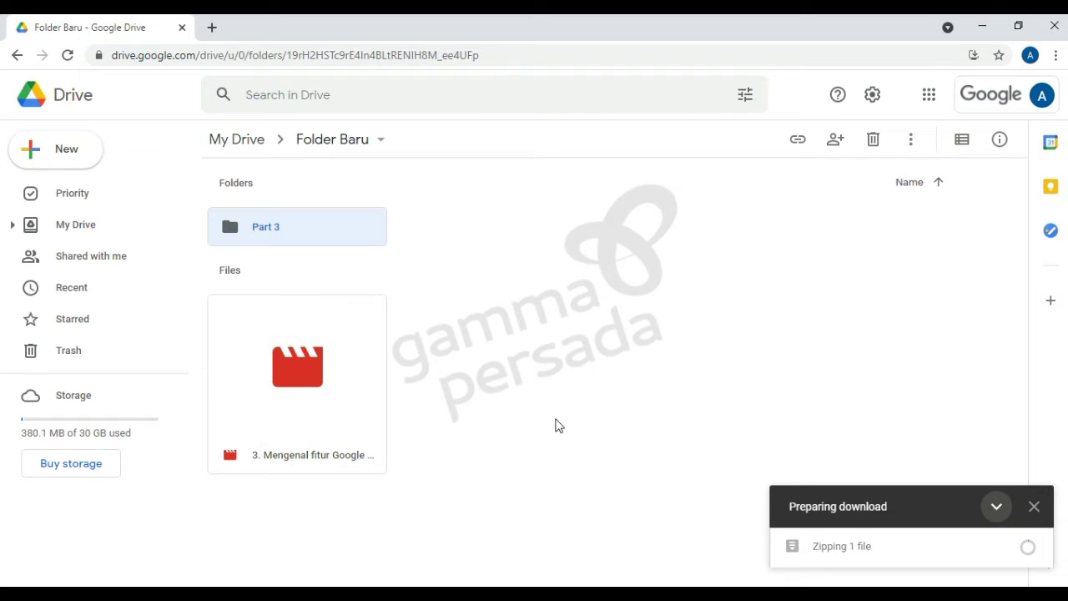
Download '3. Mengenal fitur Google Earth.mp4', triggering the 'Can't scan file for viruses' warning.
right_click(324, 342)
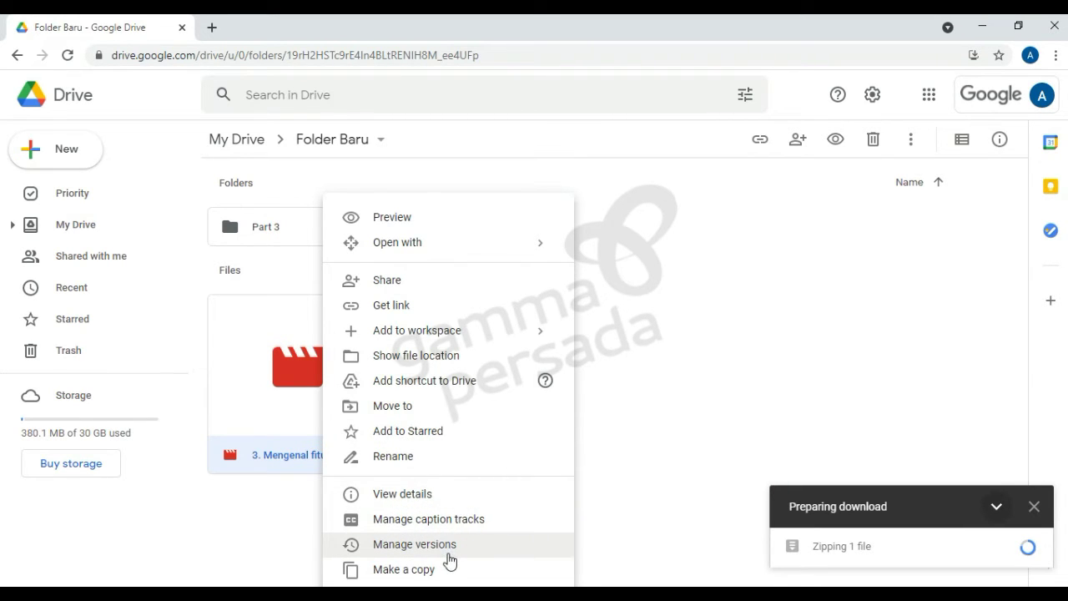
click(706, 400)
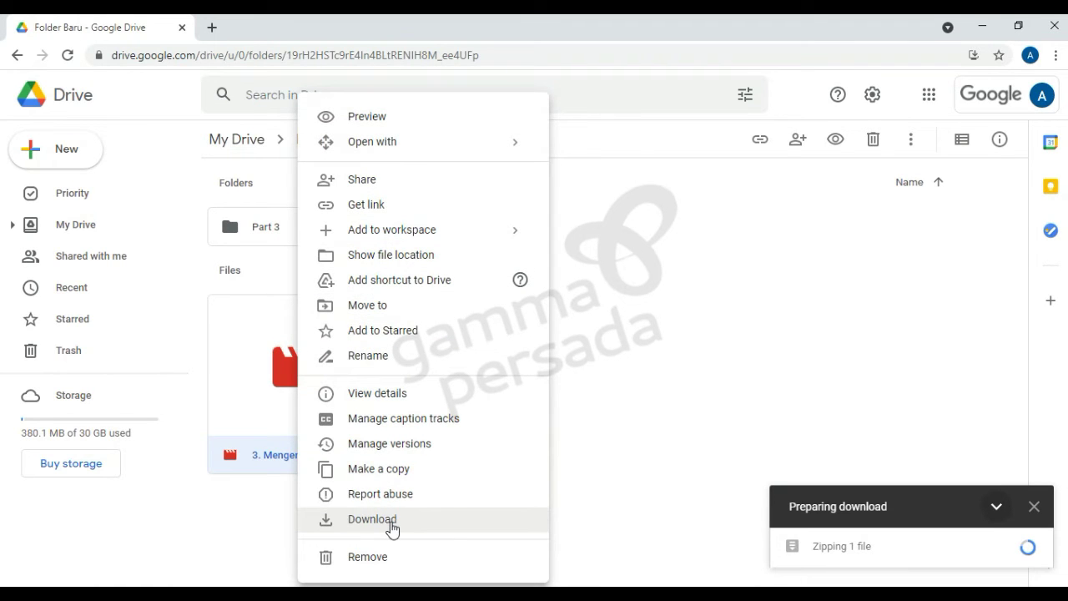
click(684, 396)
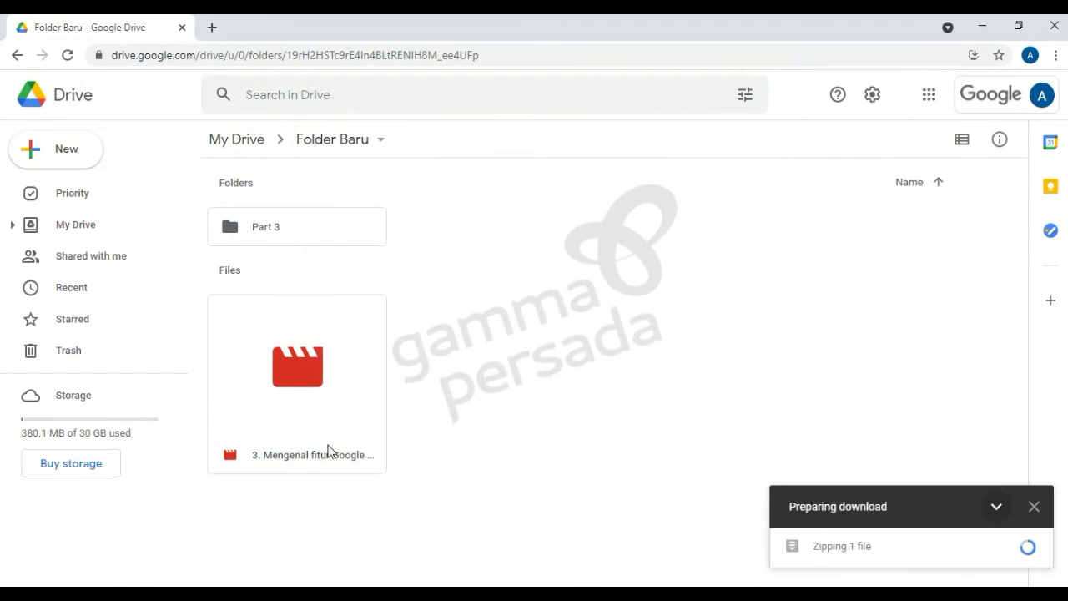
right_click(323, 440)
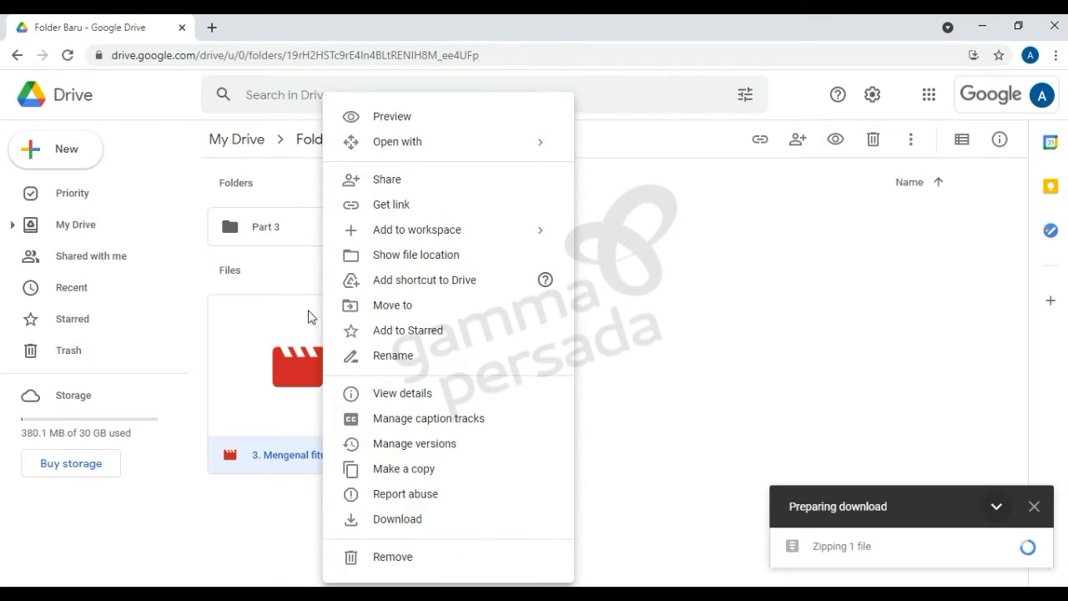
click(665, 381)
right_click(282, 379)
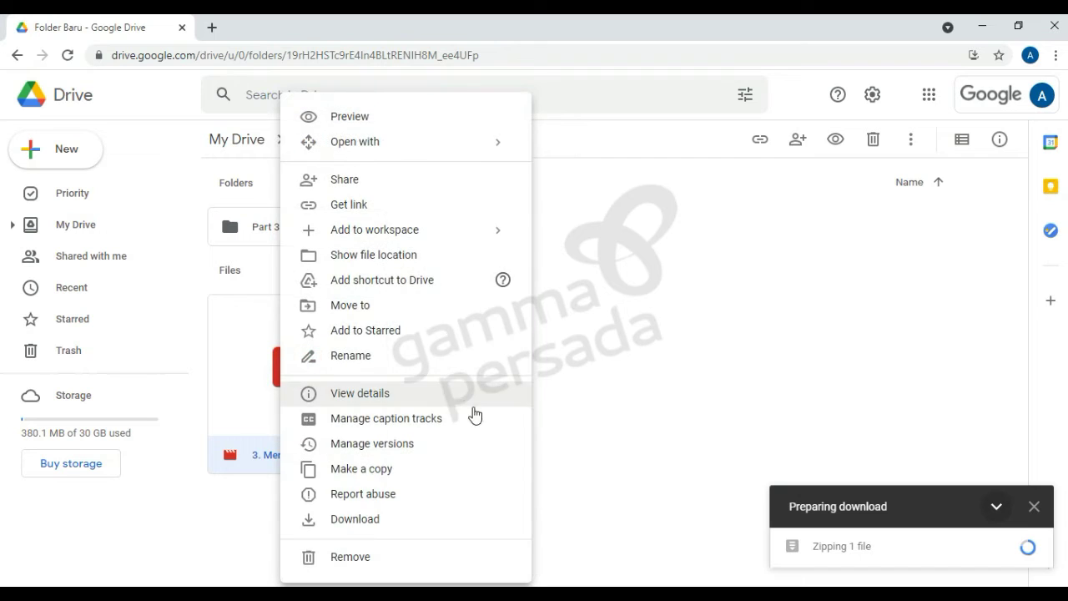
click(347, 523)
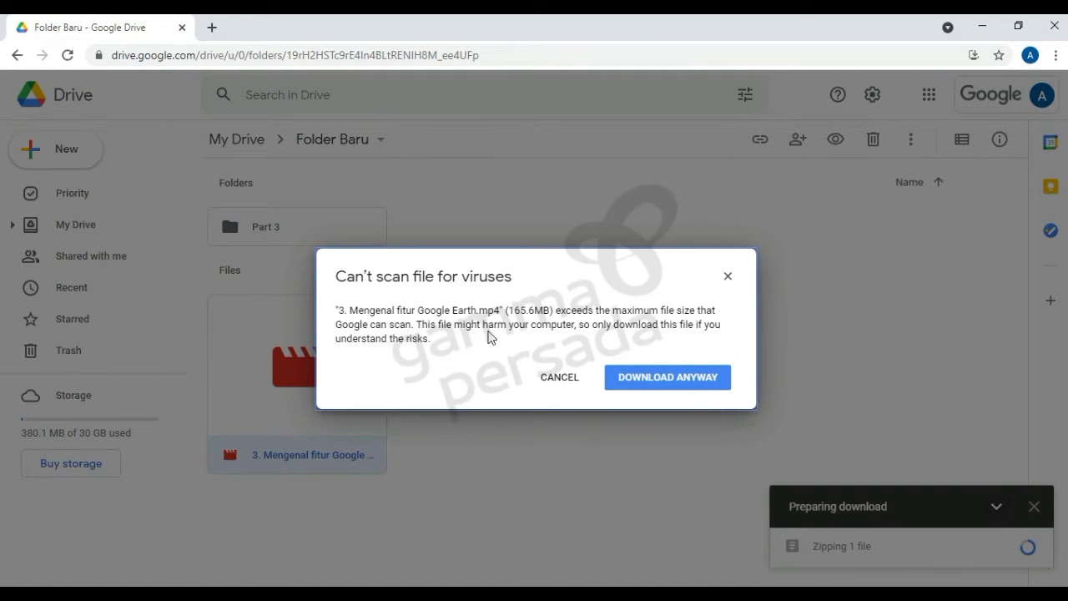
drag(397, 310, 716, 311)
drag(416, 324, 422, 325)
click(433, 334)
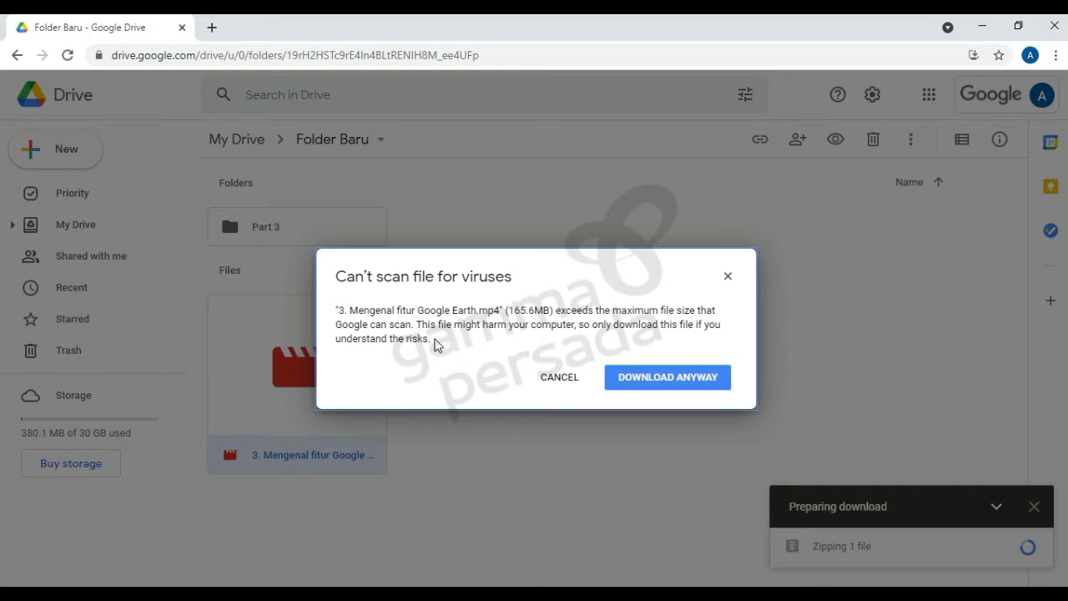
Choose Download Anyway so the Google Earth mp4 downloads despite the virus warning.
click(640, 382)
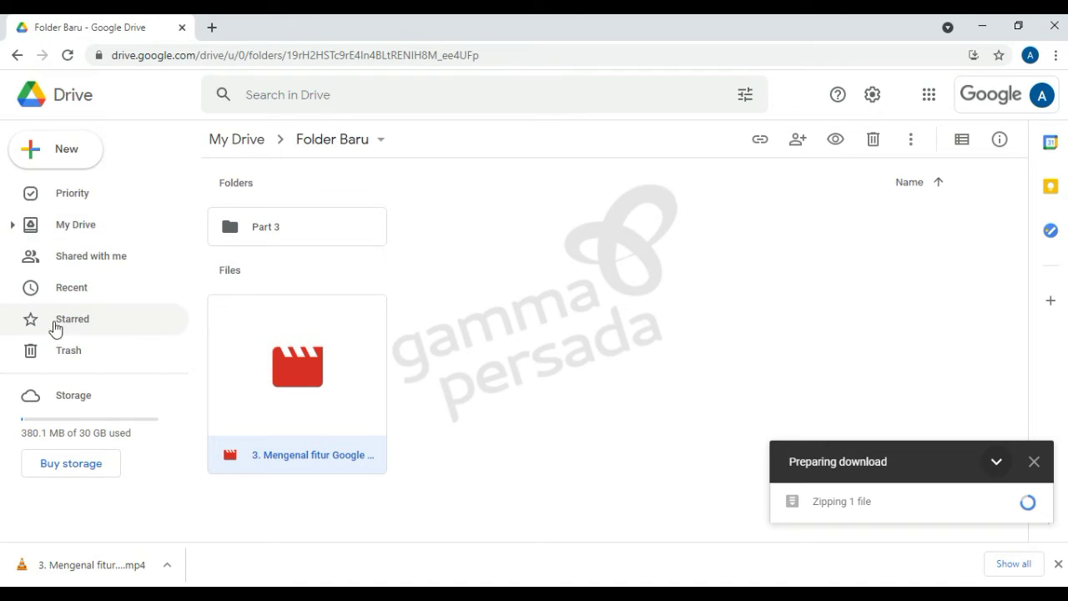
Star the Google Earth video and view it in the Starred list.
right_click(286, 353)
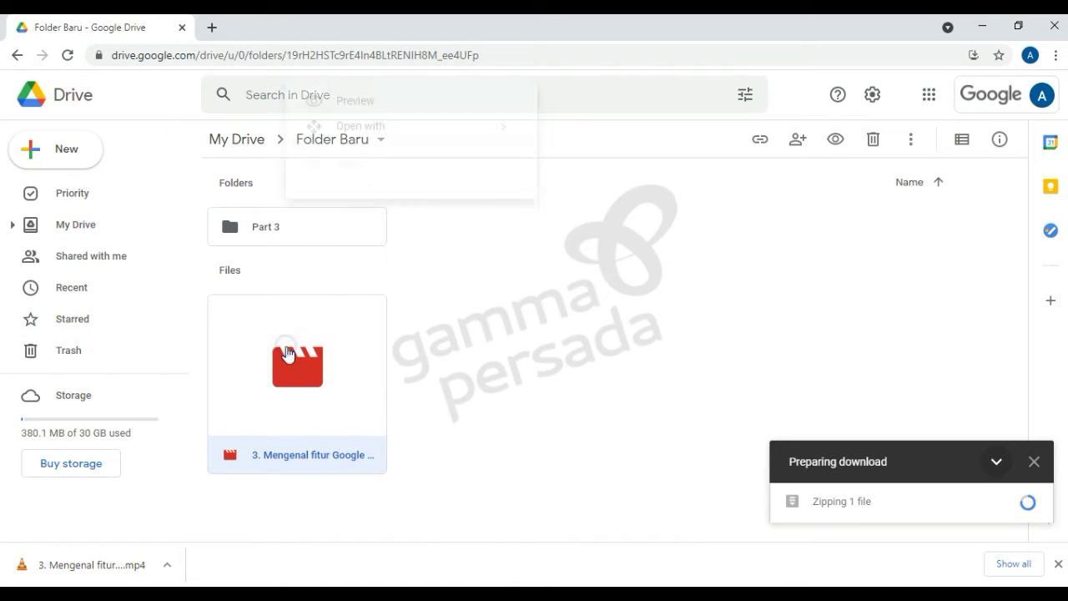
click(362, 320)
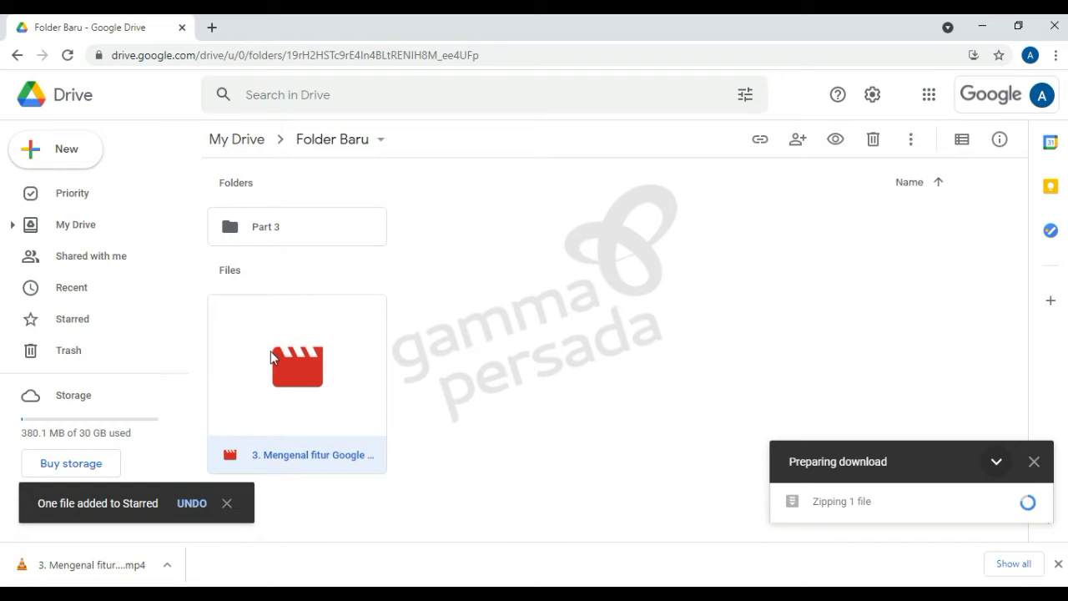
click(83, 324)
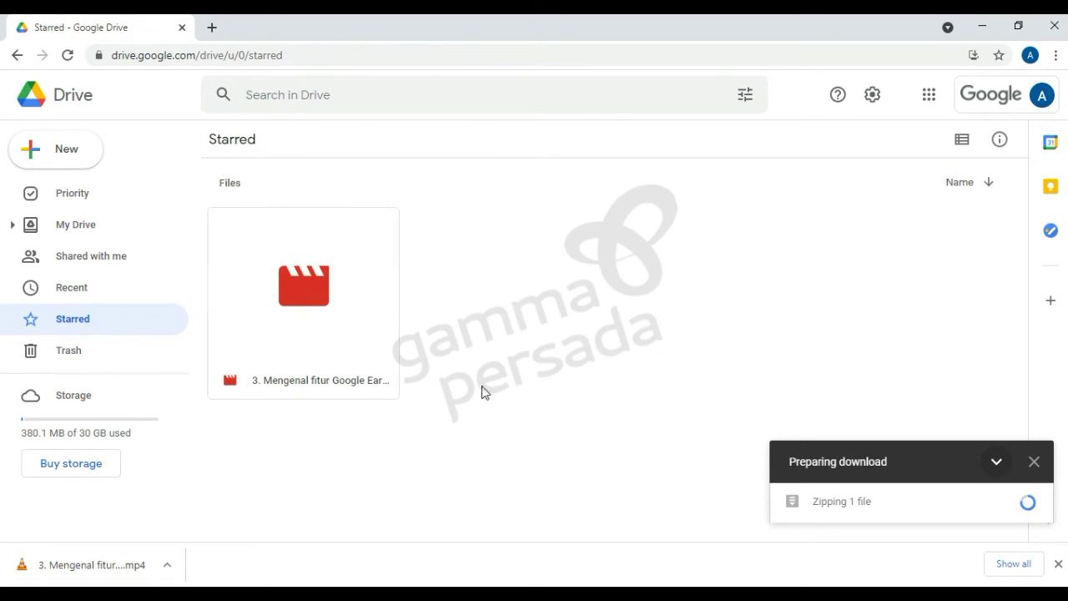
right_click(337, 278)
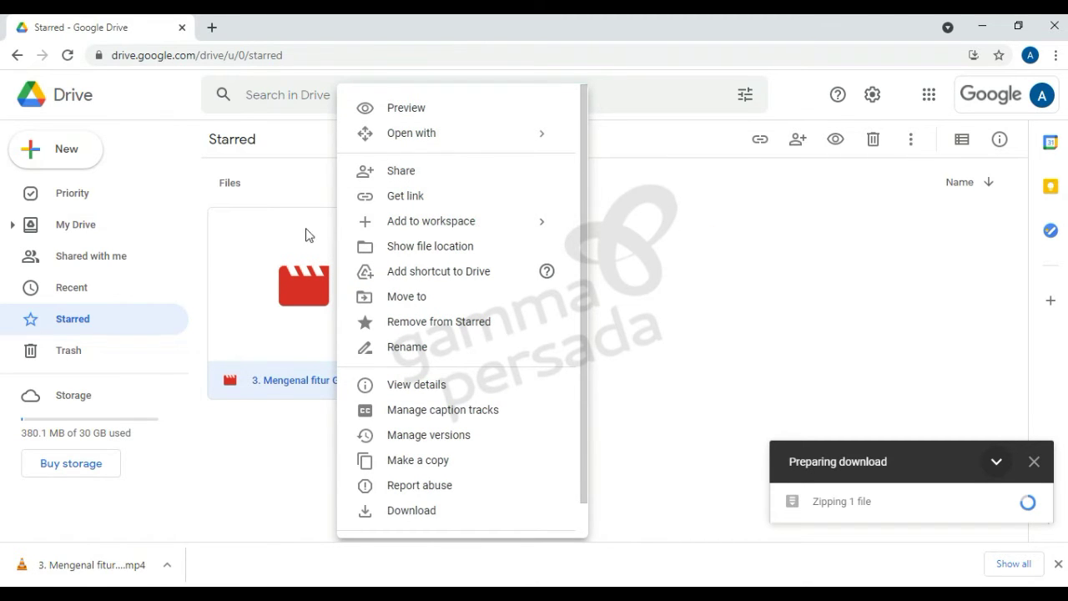
Remove the Google Earth video from Starred.
click(393, 327)
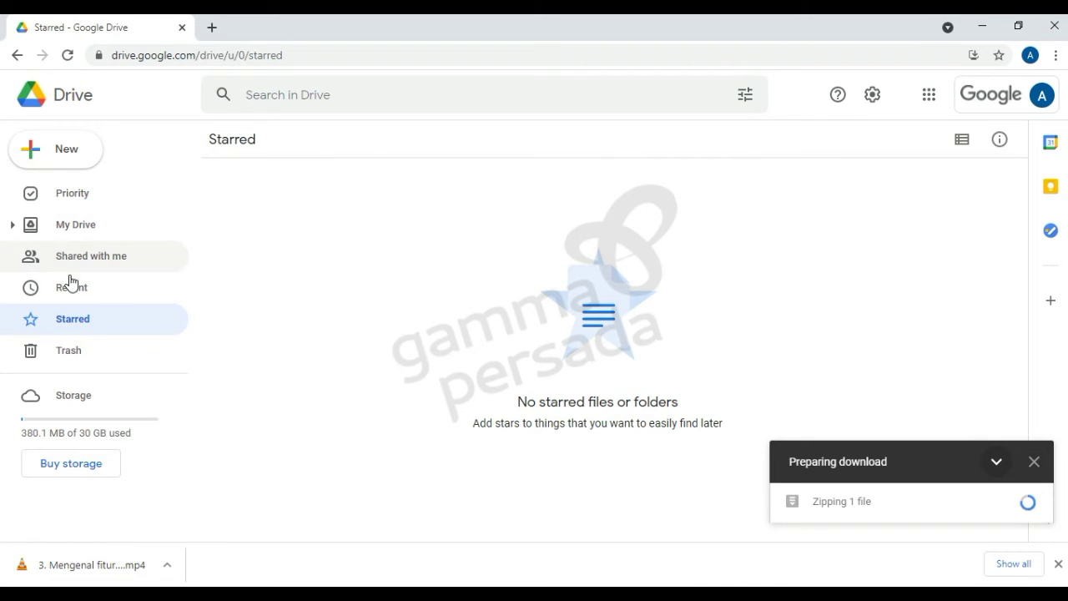
Go to My Drive and open Folder Baru.
click(85, 235)
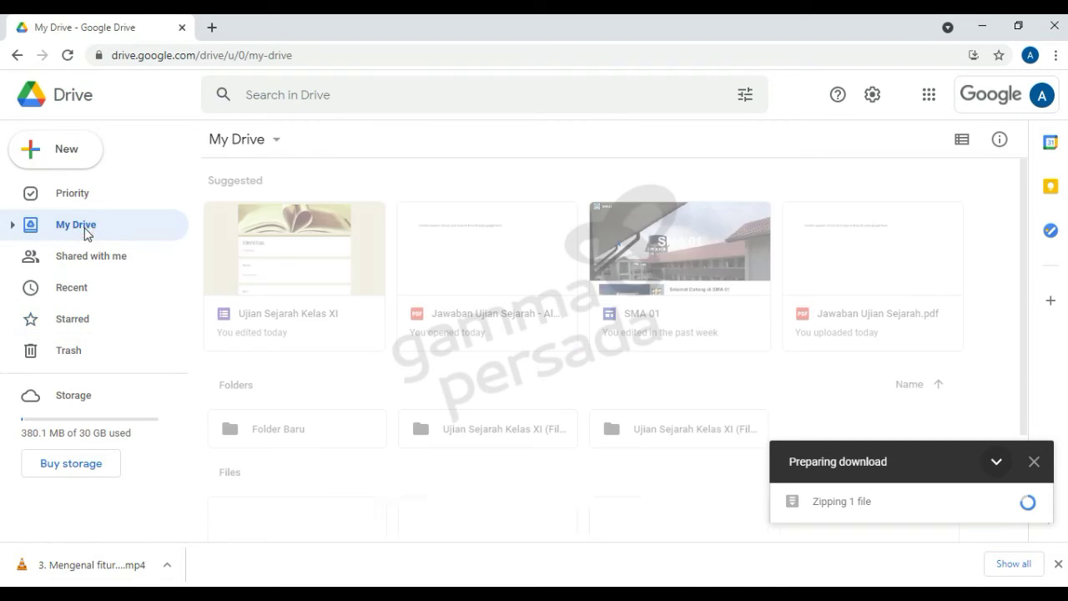
double_click(305, 435)
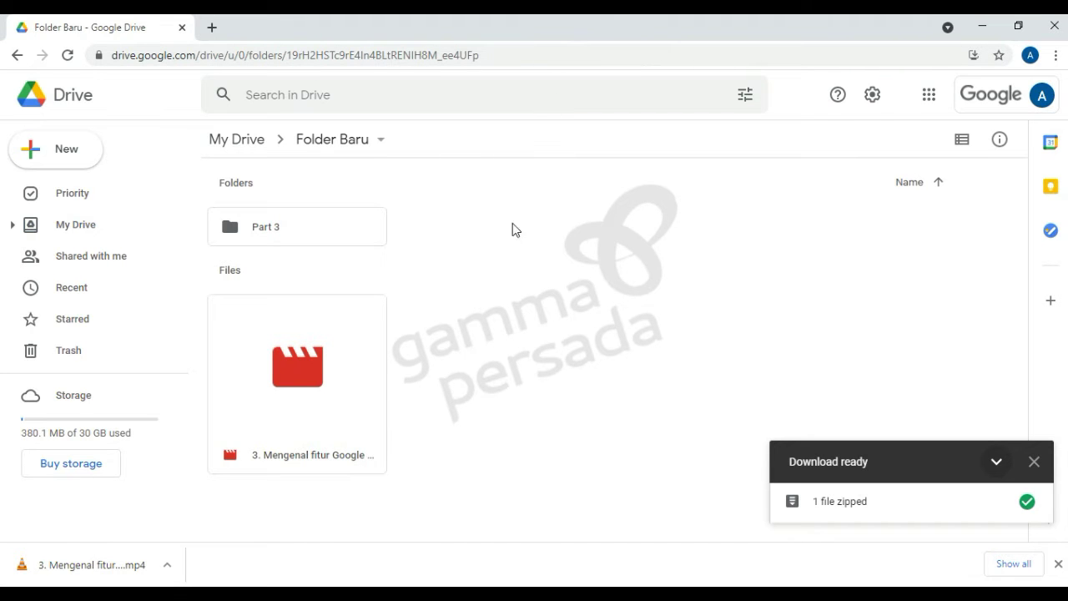
Open the Google Earth video's sharing dialog and dismiss its tips.
right_click(302, 352)
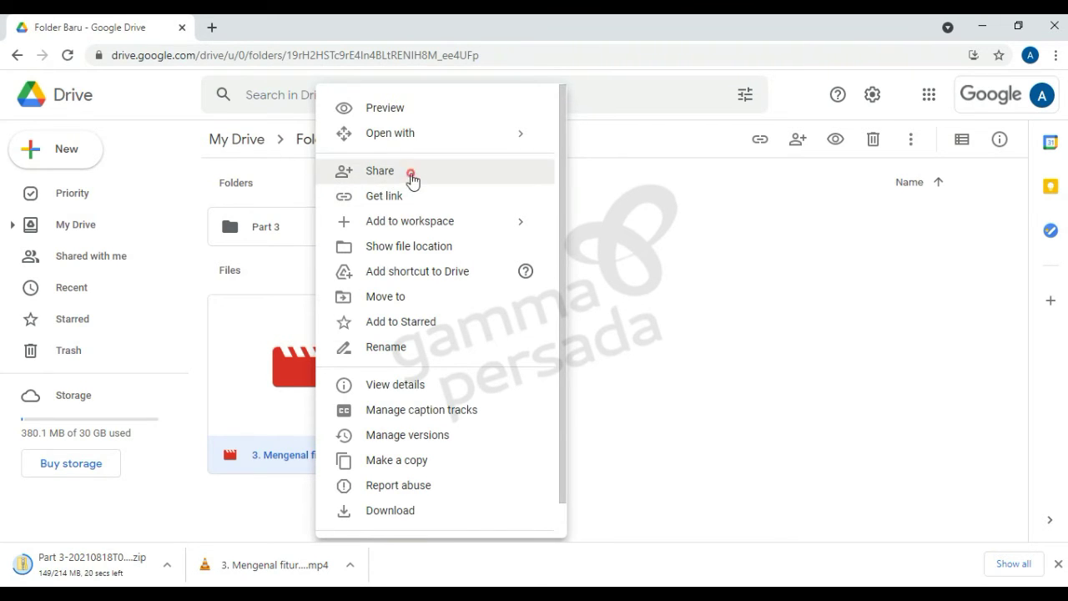
click(409, 171)
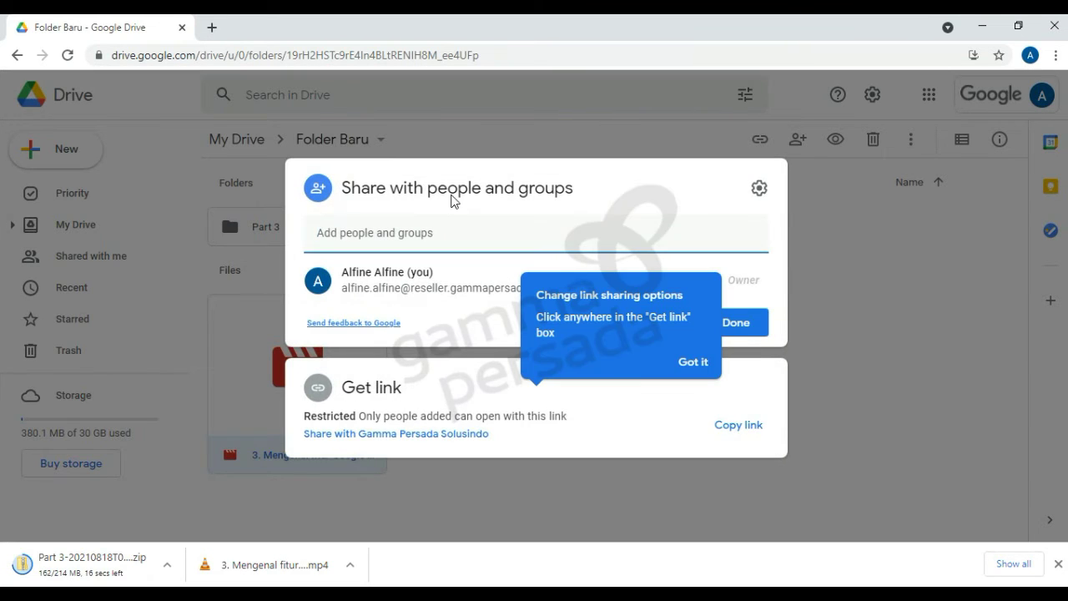
click(702, 366)
click(757, 302)
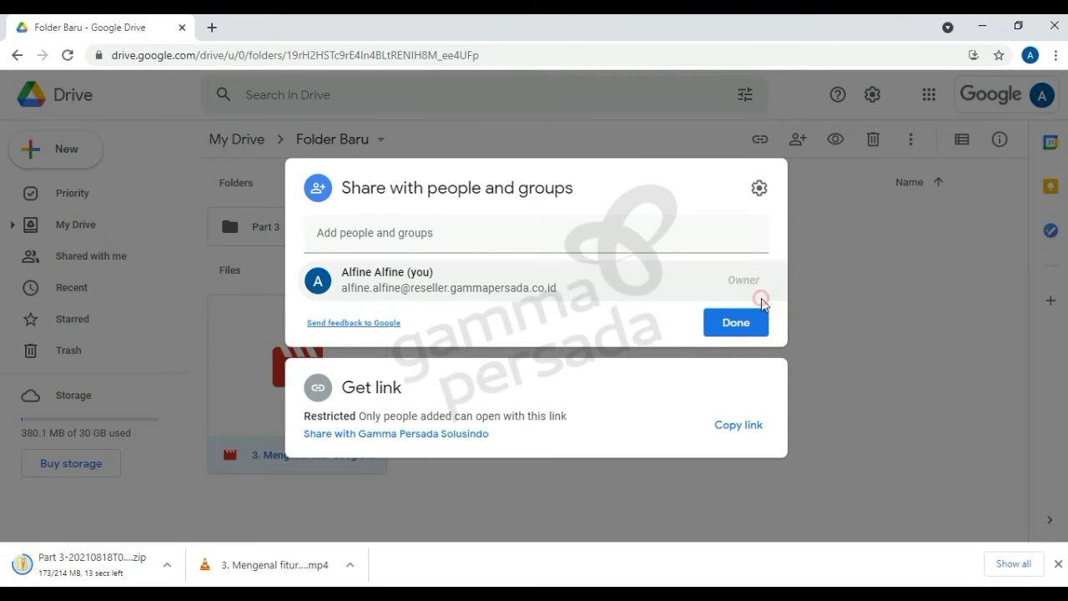
Add a colleague as a Viewer, then cancel the invitation without sending it.
click(405, 233)
text(ga)
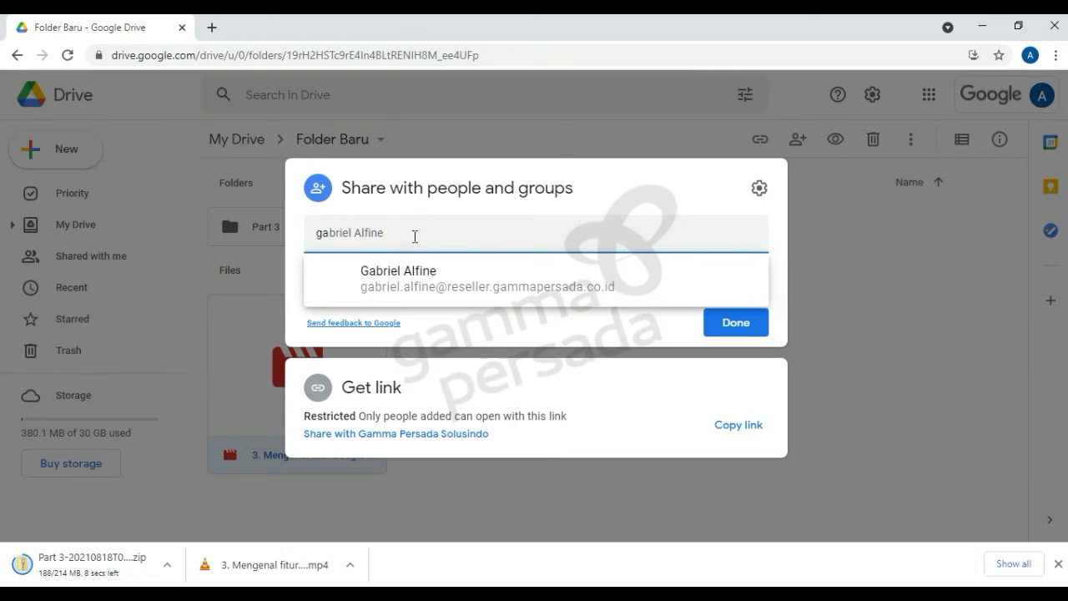
text(briel alfine)
click(383, 276)
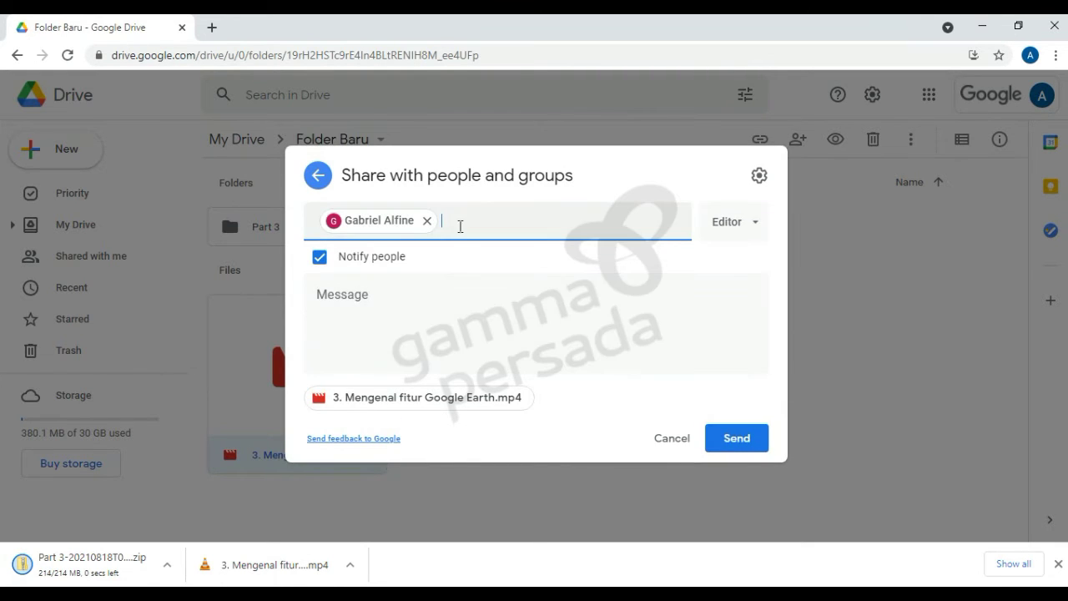
click(745, 229)
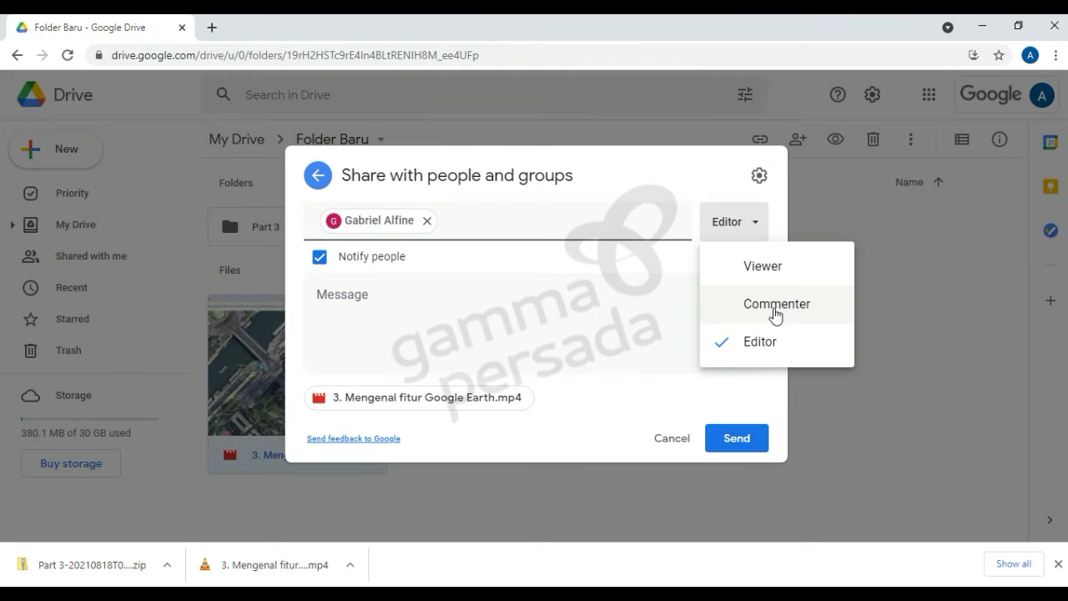
click(761, 267)
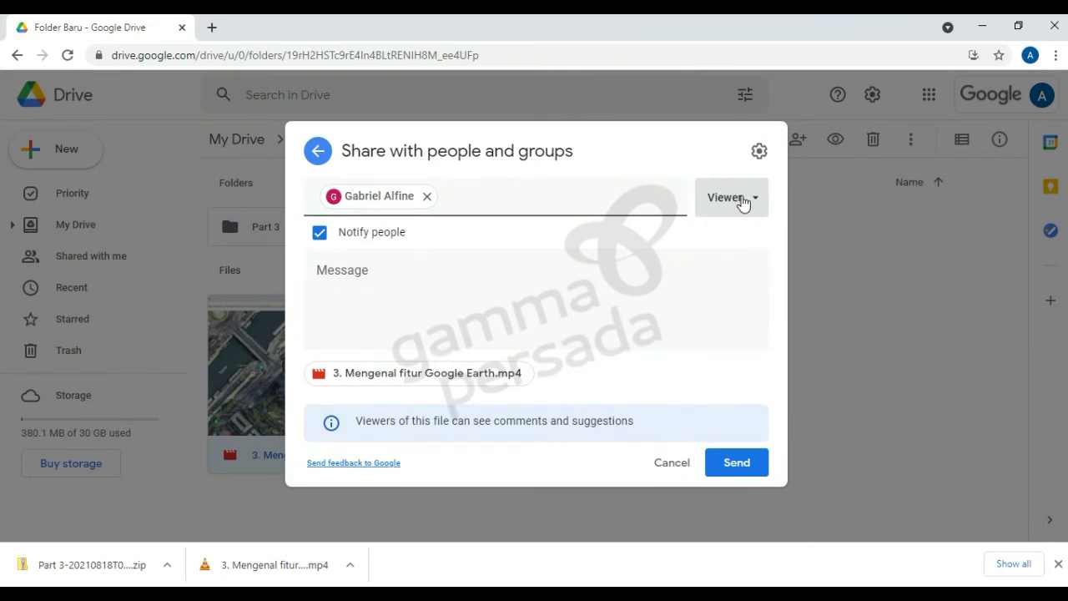
click(671, 462)
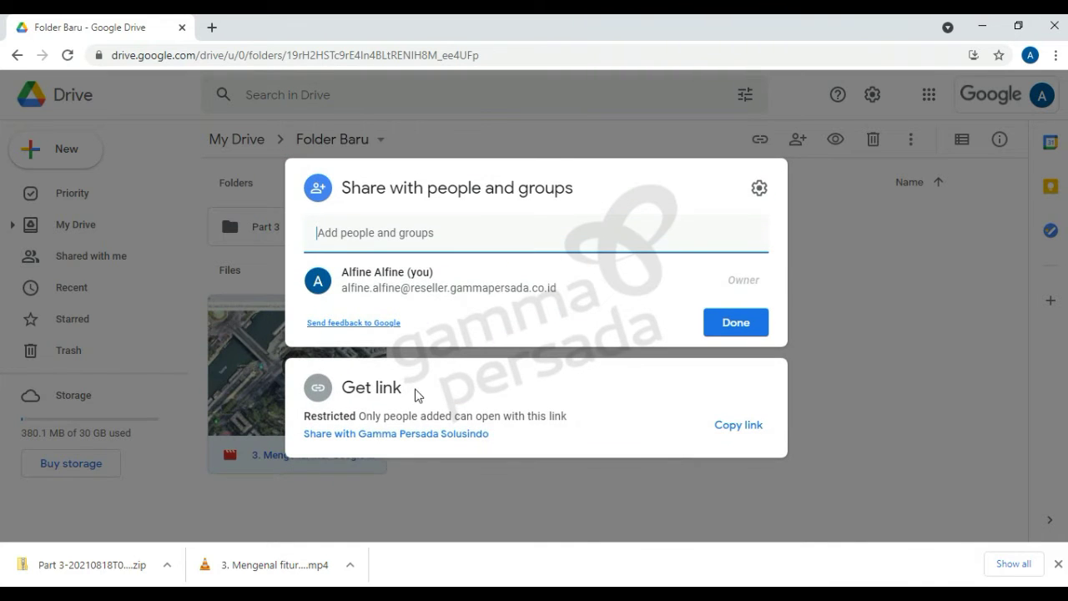
Open the link settings, then close the browser menu and the sharing window.
click(476, 406)
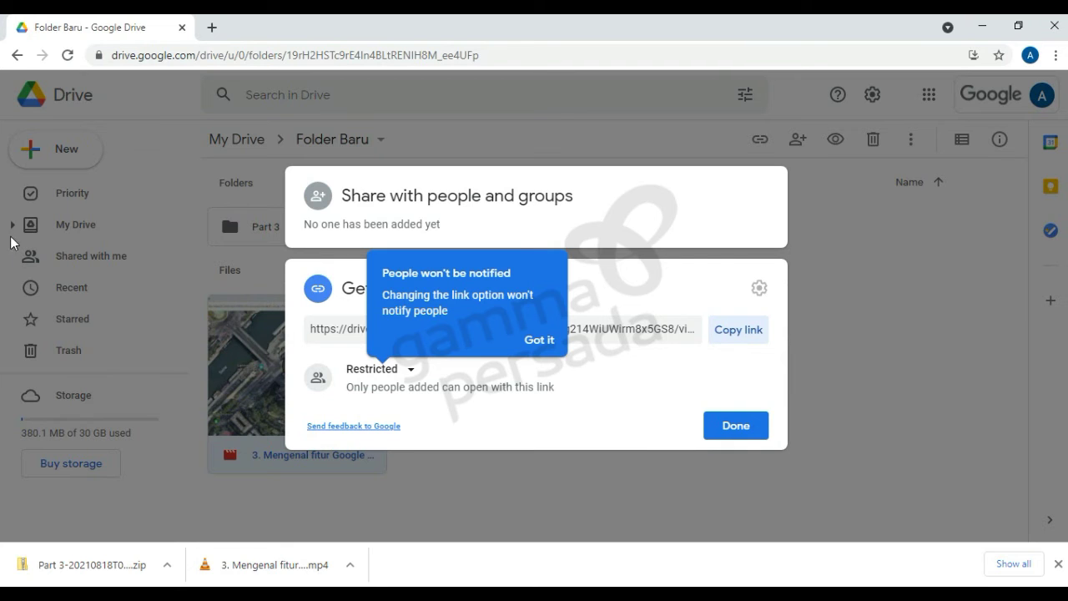
right_click(240, 345)
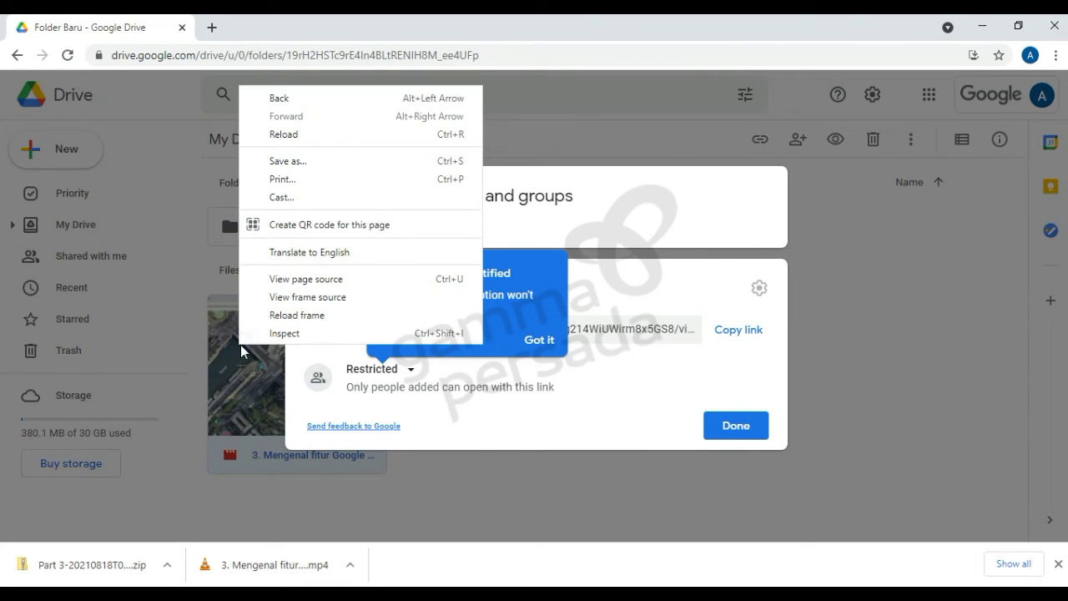
click(801, 425)
click(850, 371)
Use Get link on the video and show the Restricted link's access options.
right_click(413, 367)
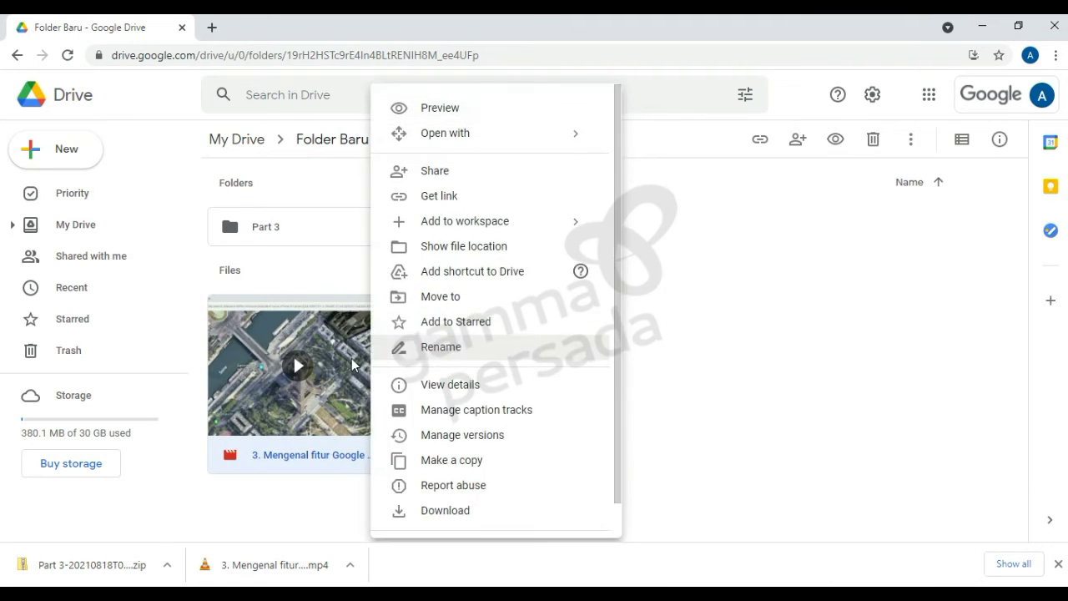
click(457, 204)
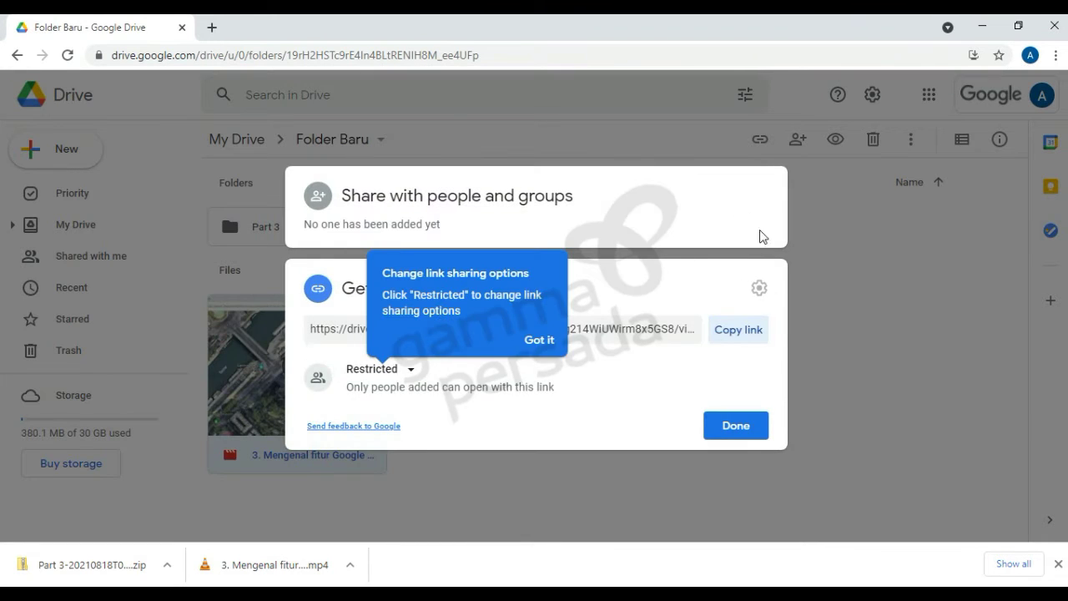
click(543, 388)
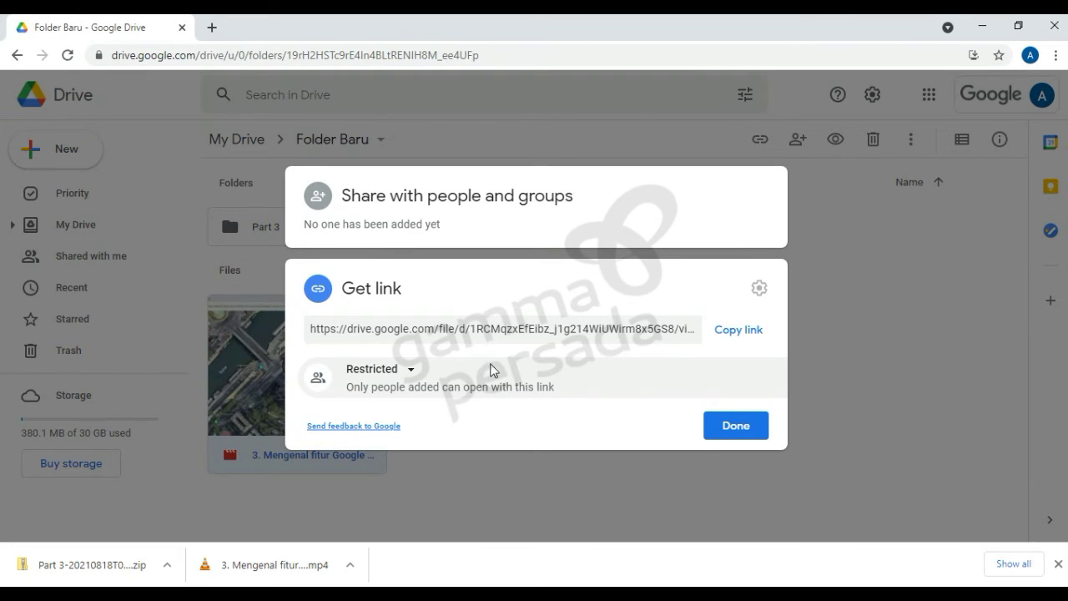
click(409, 374)
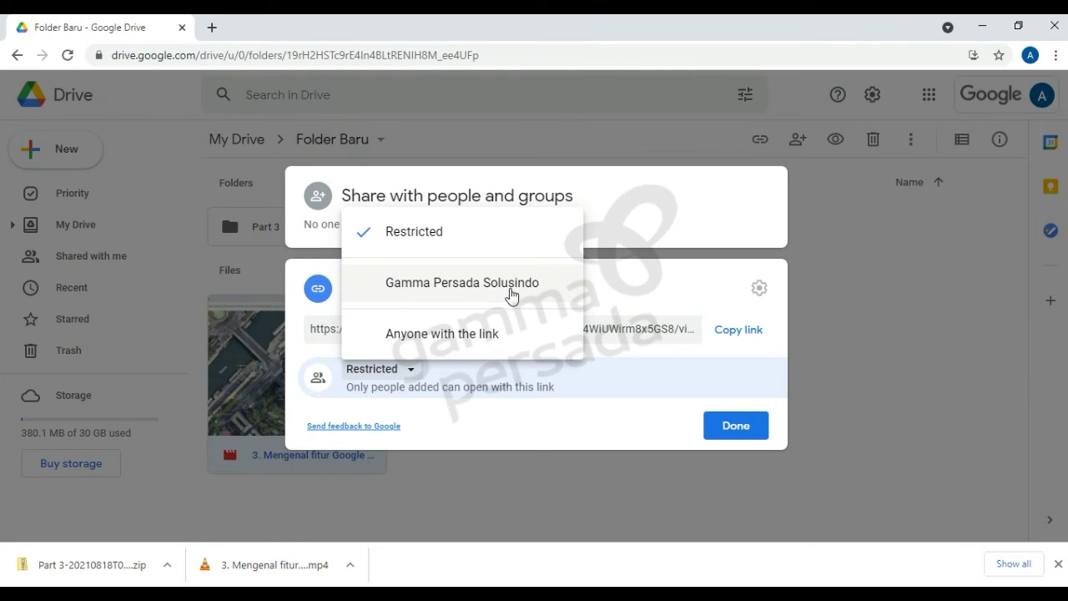
Open the link to anyone who has it, with Commenter access.
click(412, 330)
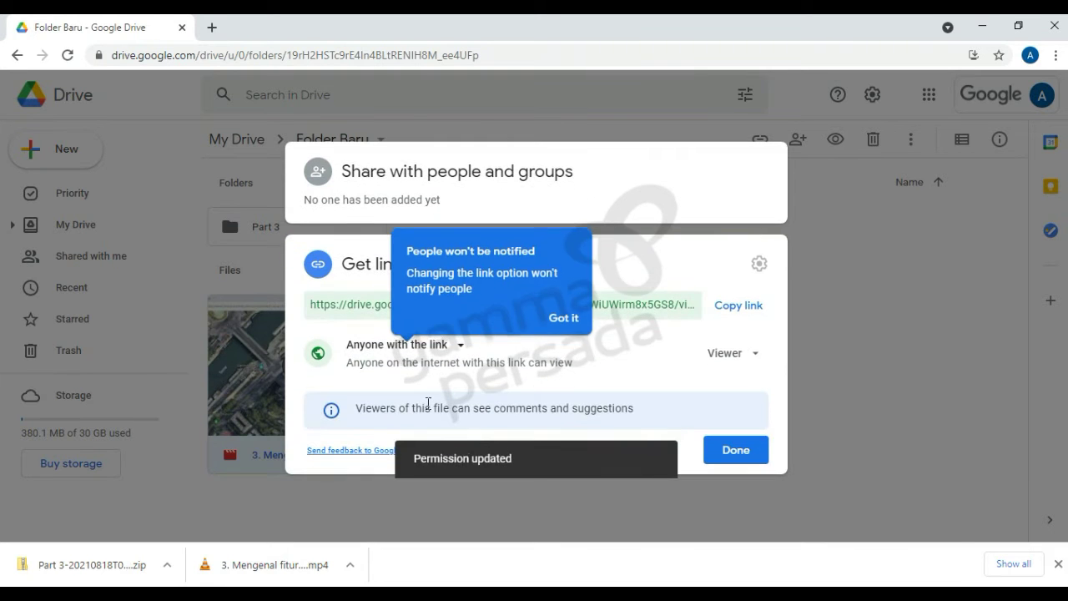
click(653, 336)
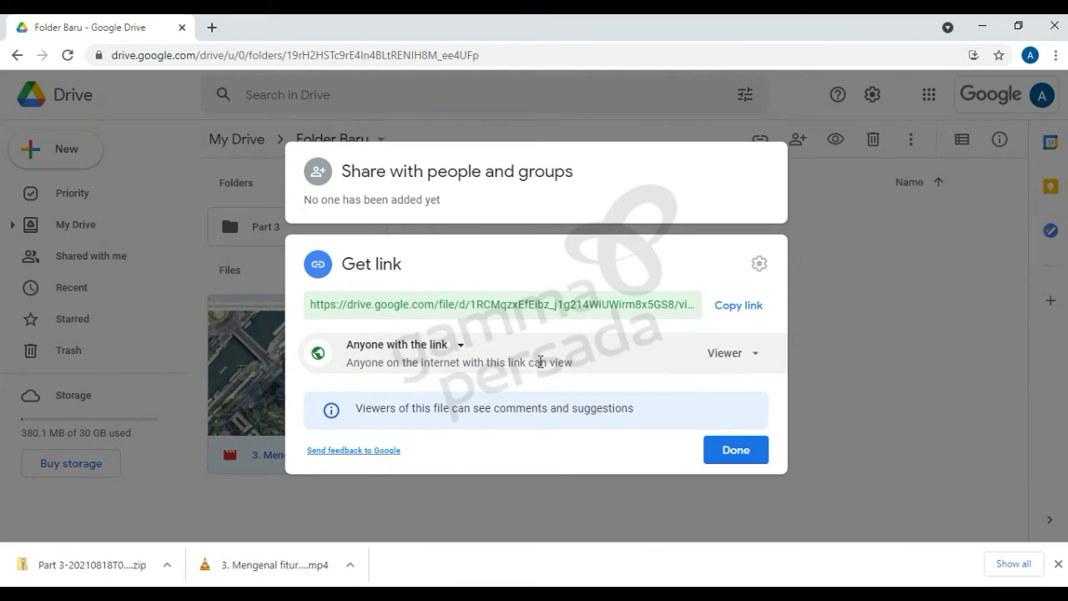
click(719, 365)
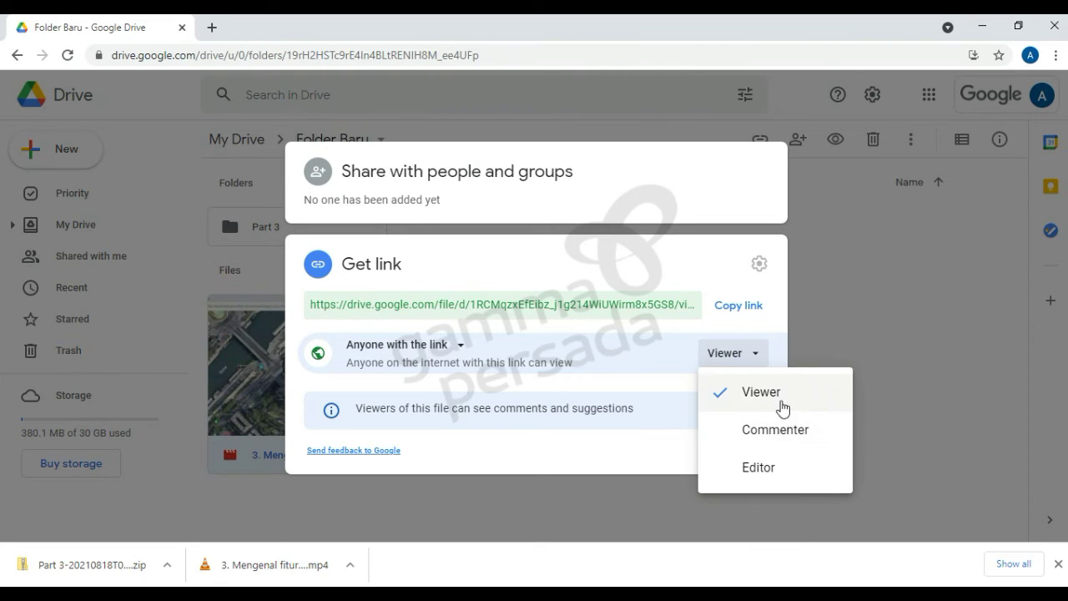
click(774, 429)
Raise the link access to Editor and copy the video's sharing link.
click(720, 377)
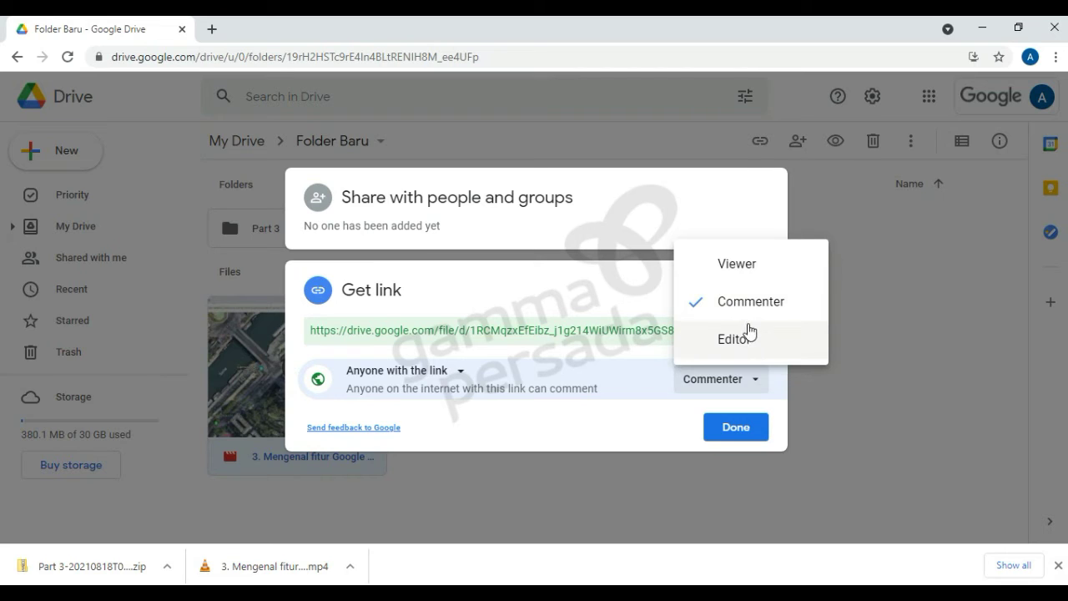
click(745, 337)
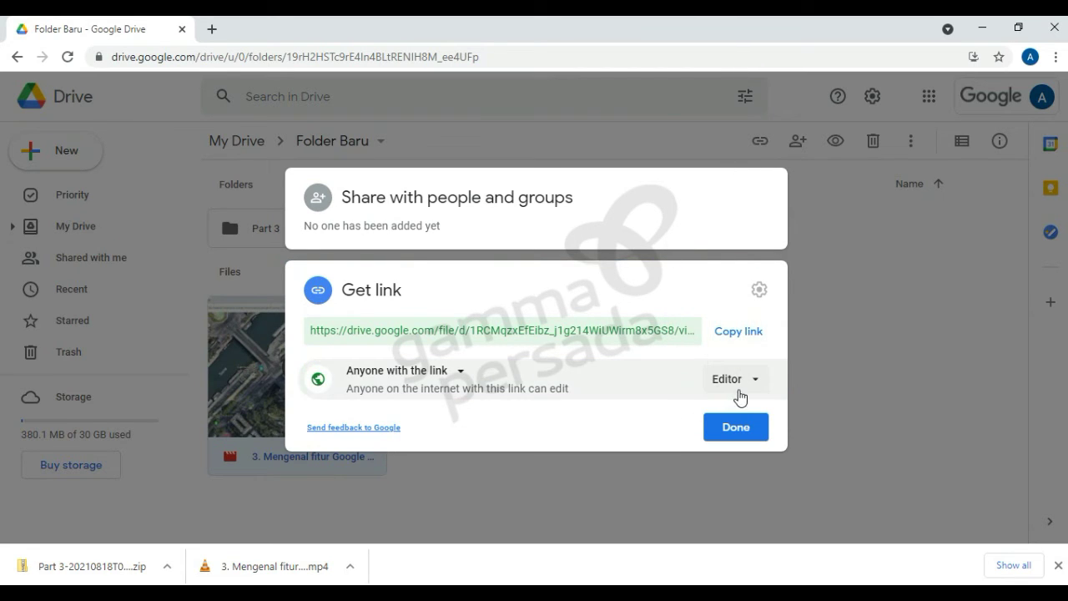
click(742, 394)
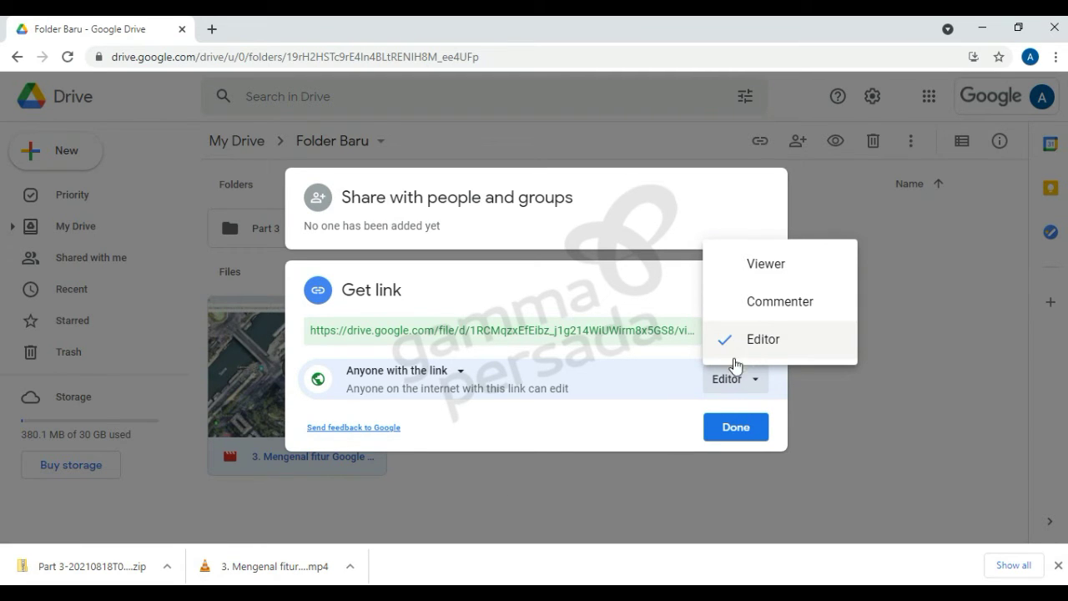
click(654, 418)
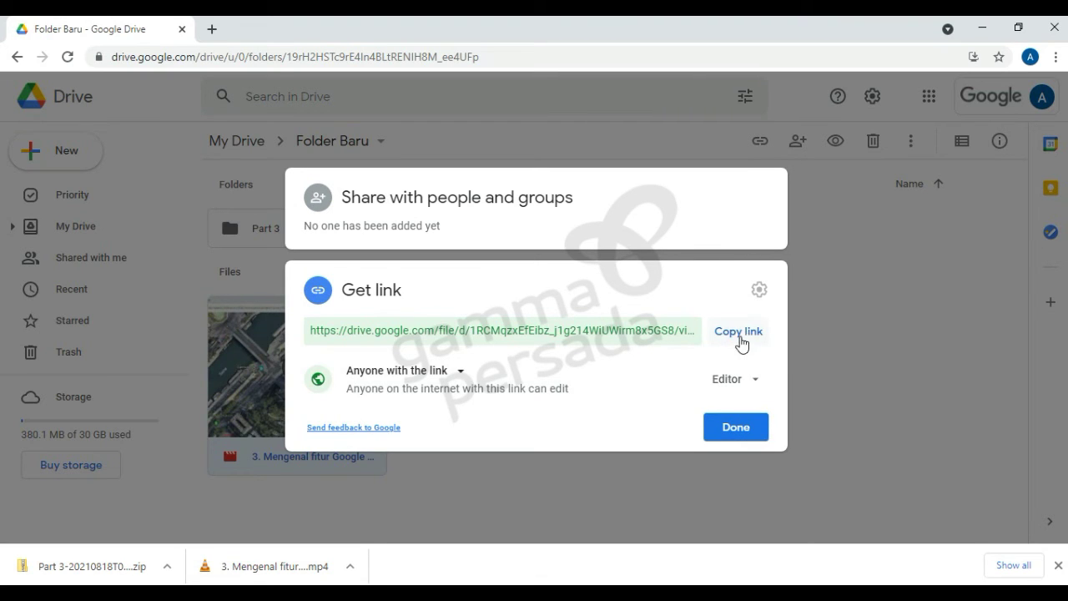
click(740, 336)
Close the share dialog, then browse the chart, Nilai Rapor and Form files in Shared with me.
click(732, 434)
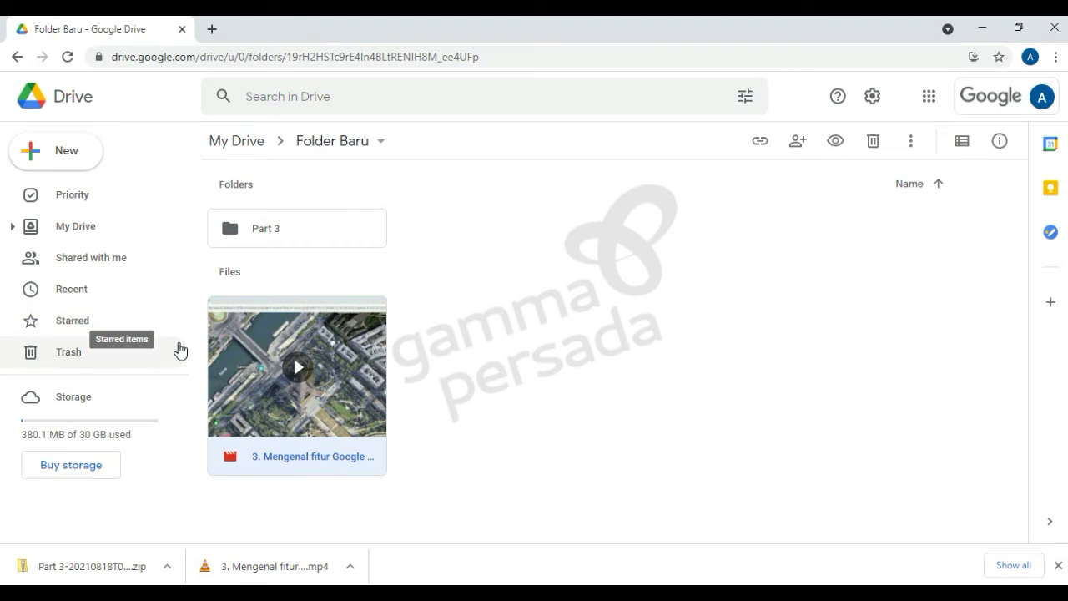
click(77, 264)
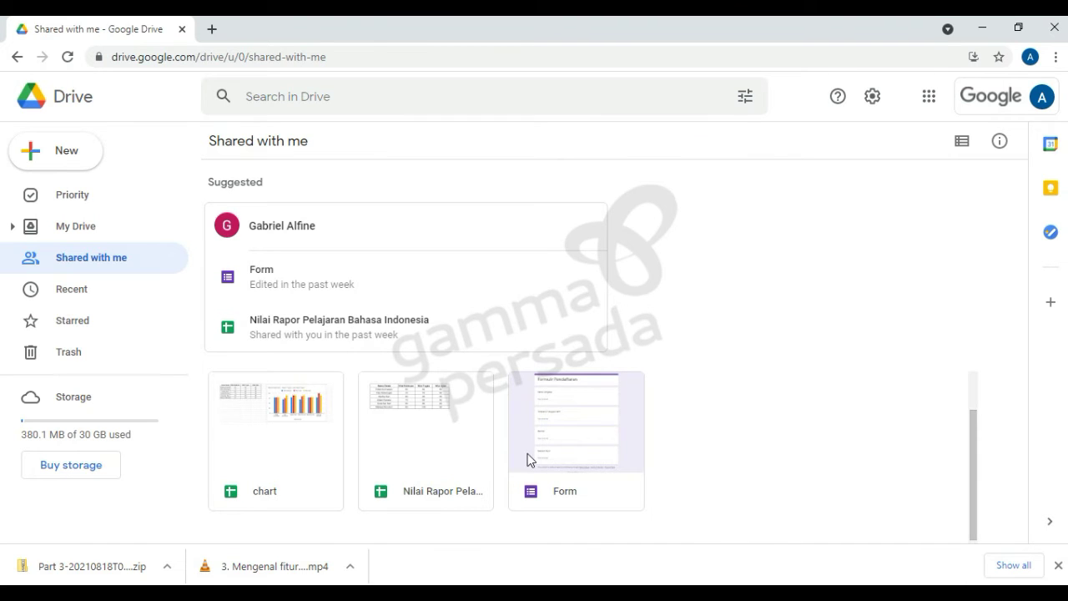
click(332, 447)
click(389, 441)
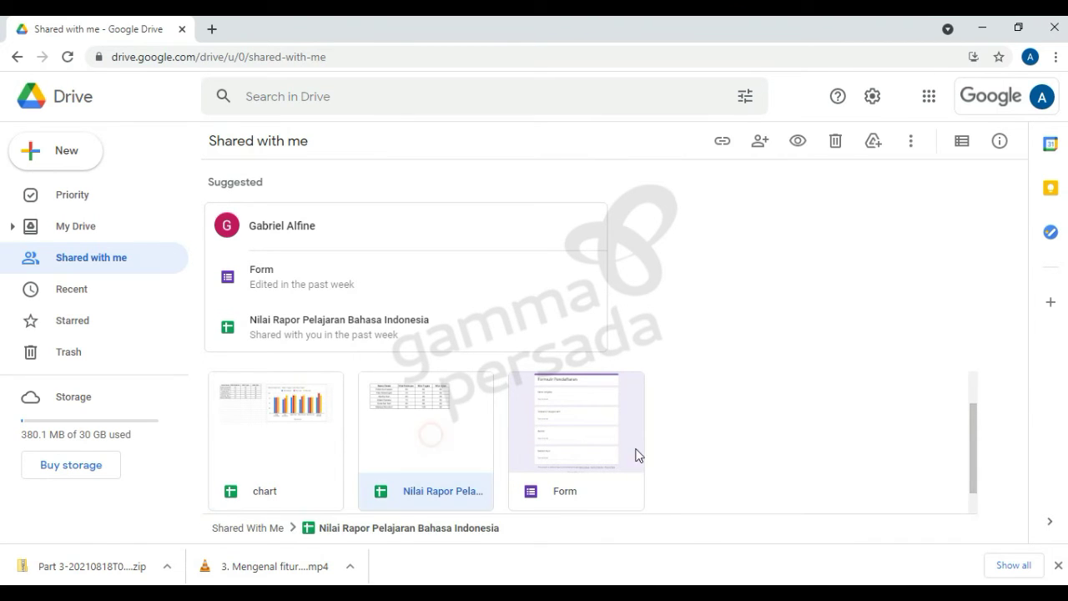
click(550, 445)
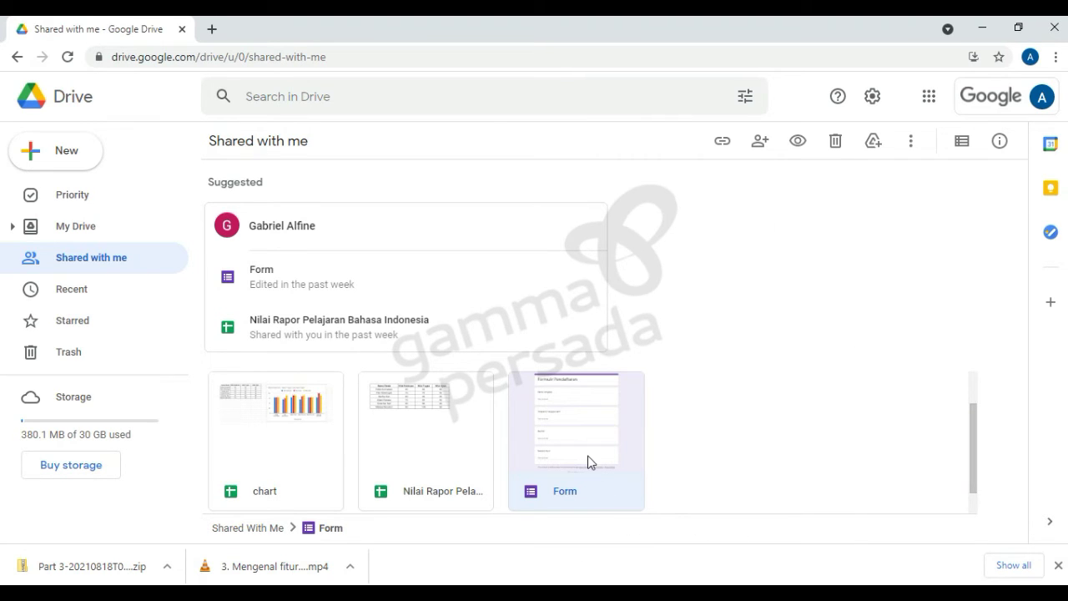
click(330, 356)
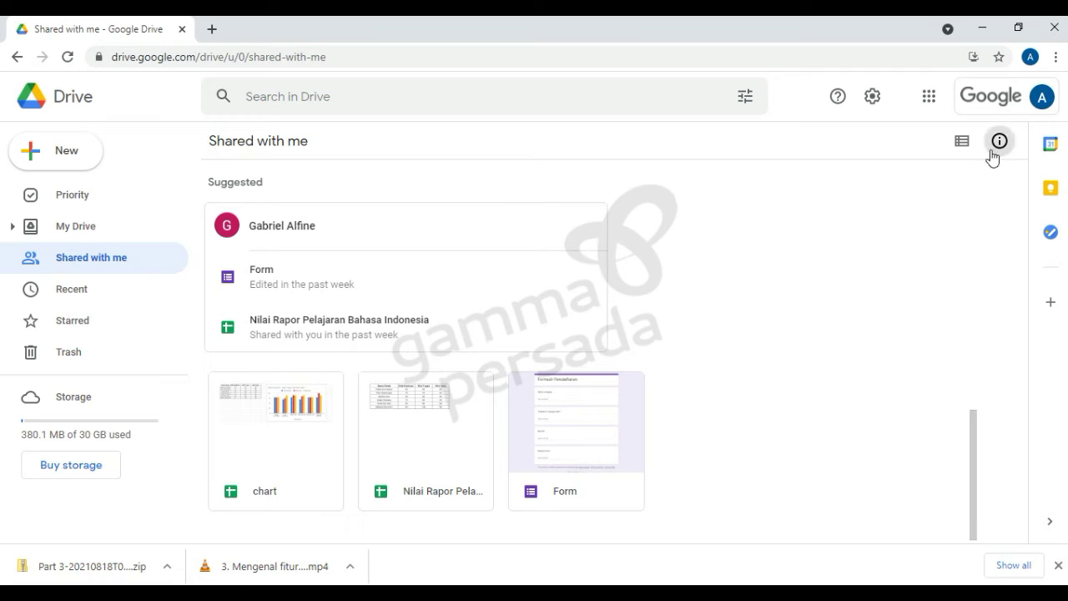
Enable offline access for recent Docs, Sheets and Slides in Drive Settings > General.
click(873, 98)
click(672, 138)
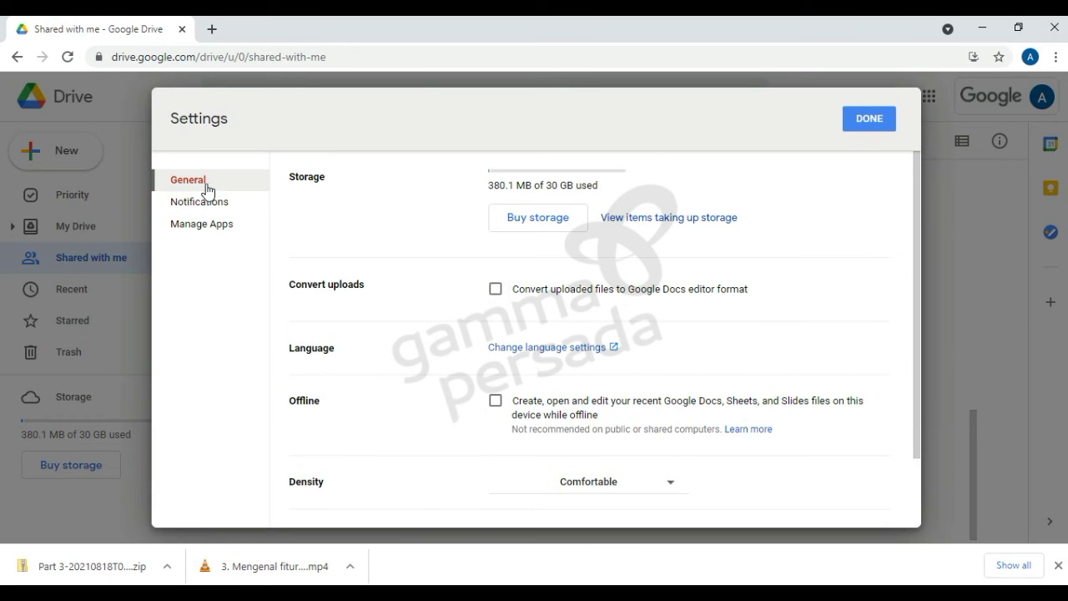
click(880, 127)
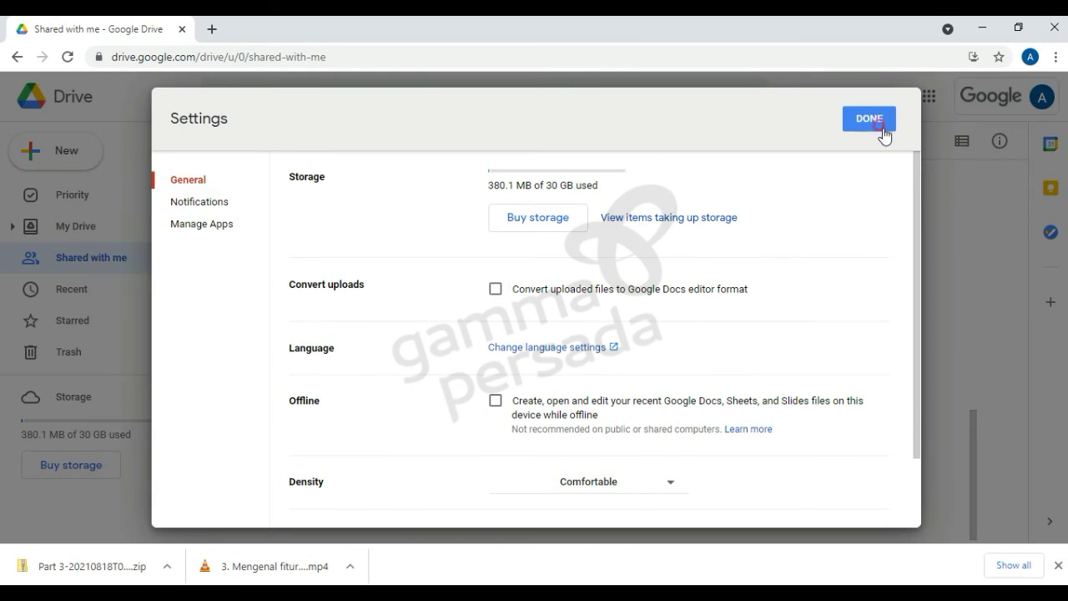
click(872, 96)
click(683, 138)
click(495, 401)
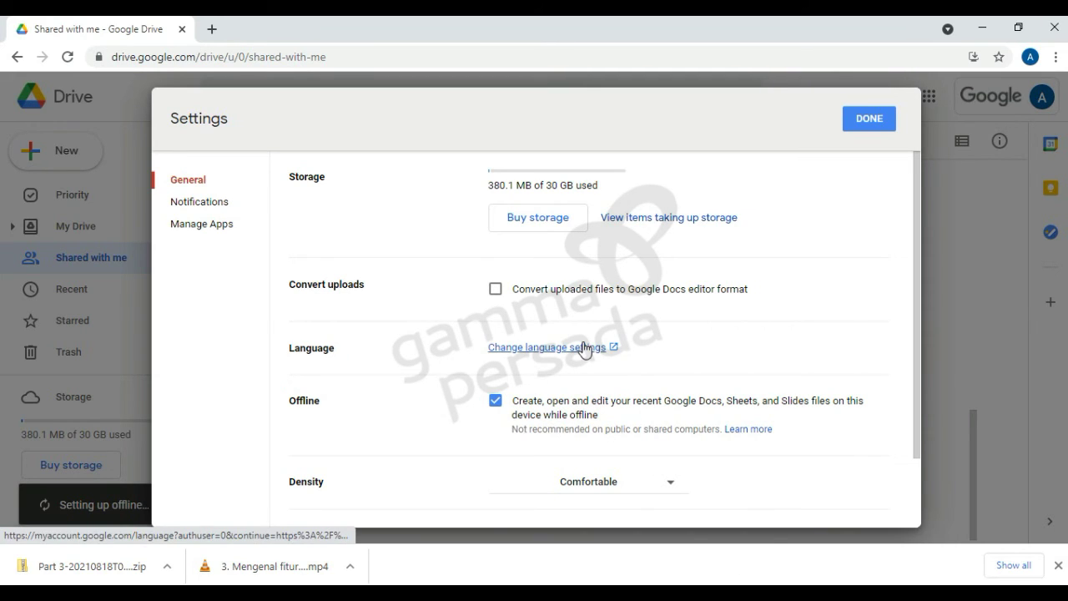
click(860, 127)
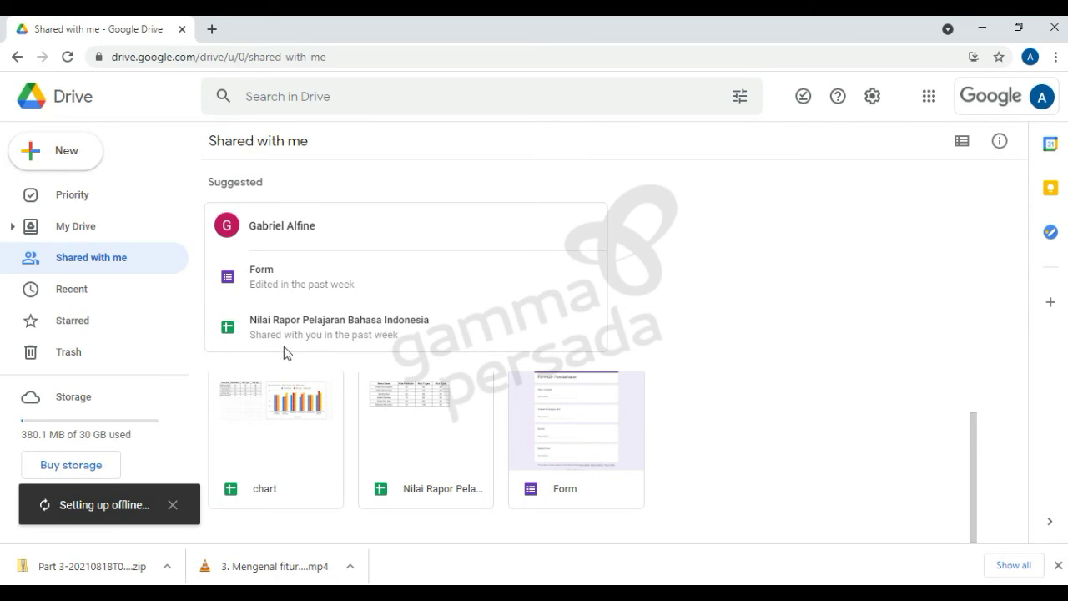
Return to My Drive and open Folder Baru again.
click(81, 227)
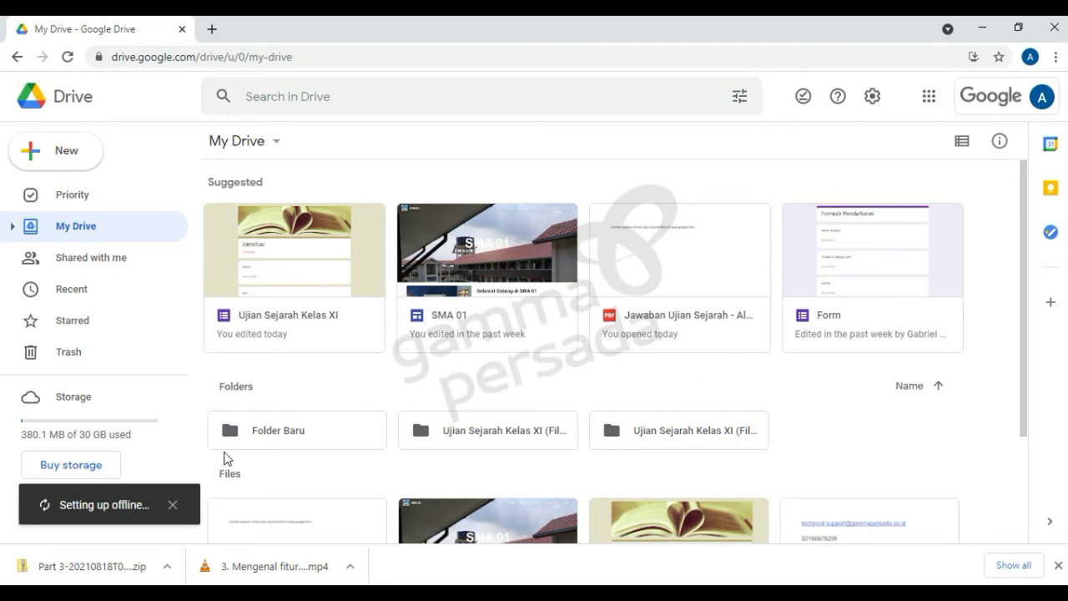
double_click(244, 429)
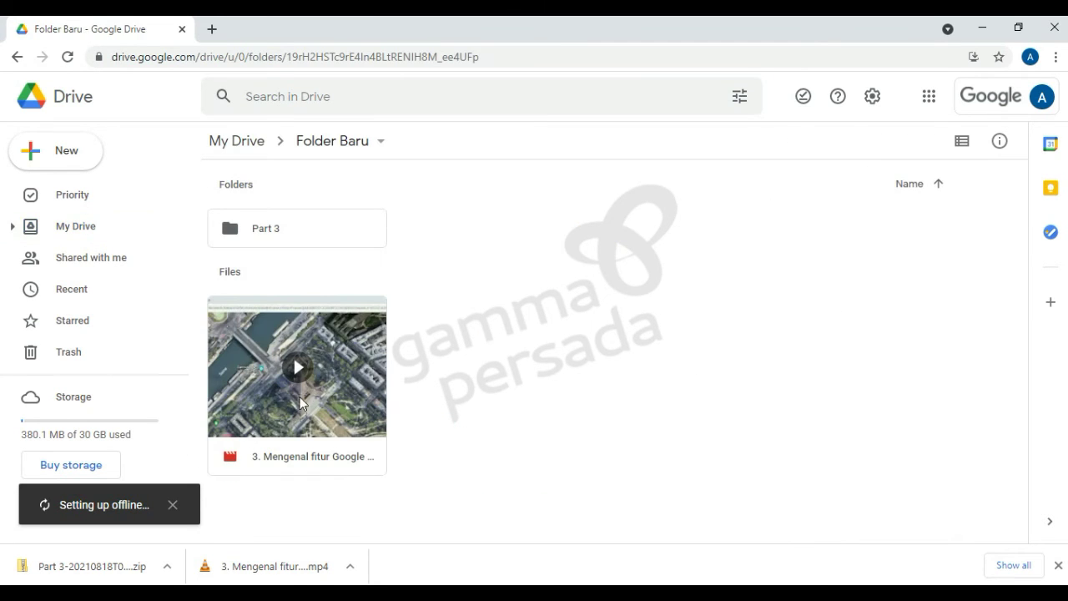
right_click(345, 403)
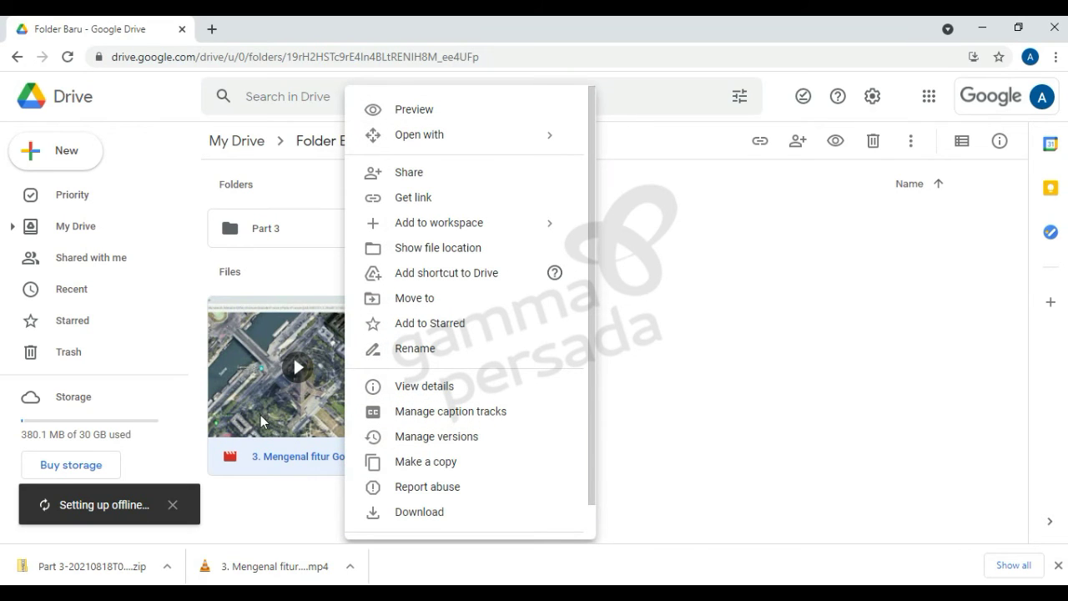
click(774, 361)
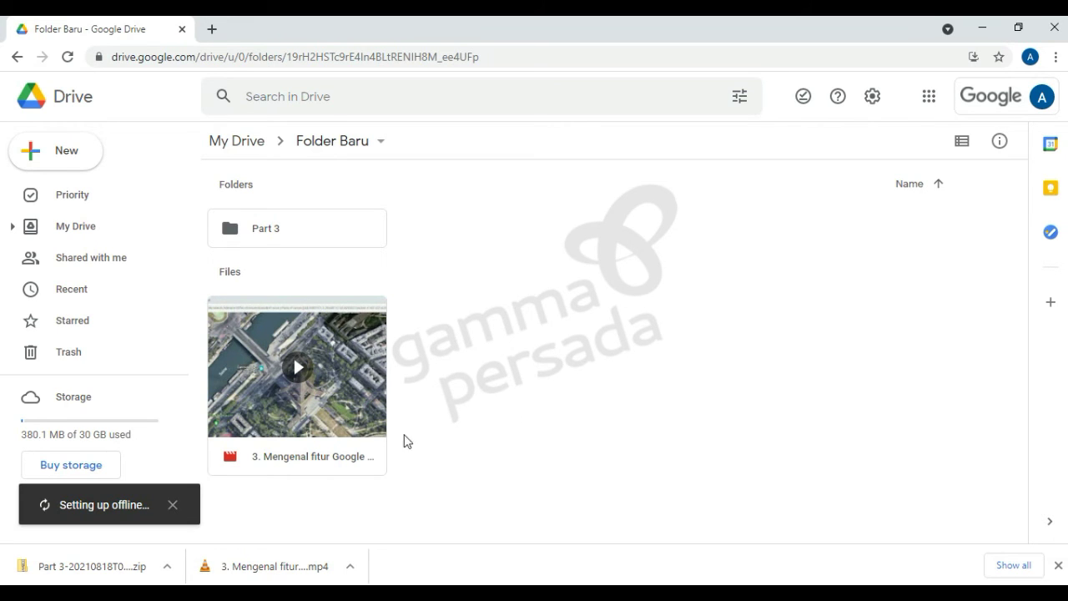
right_click(352, 382)
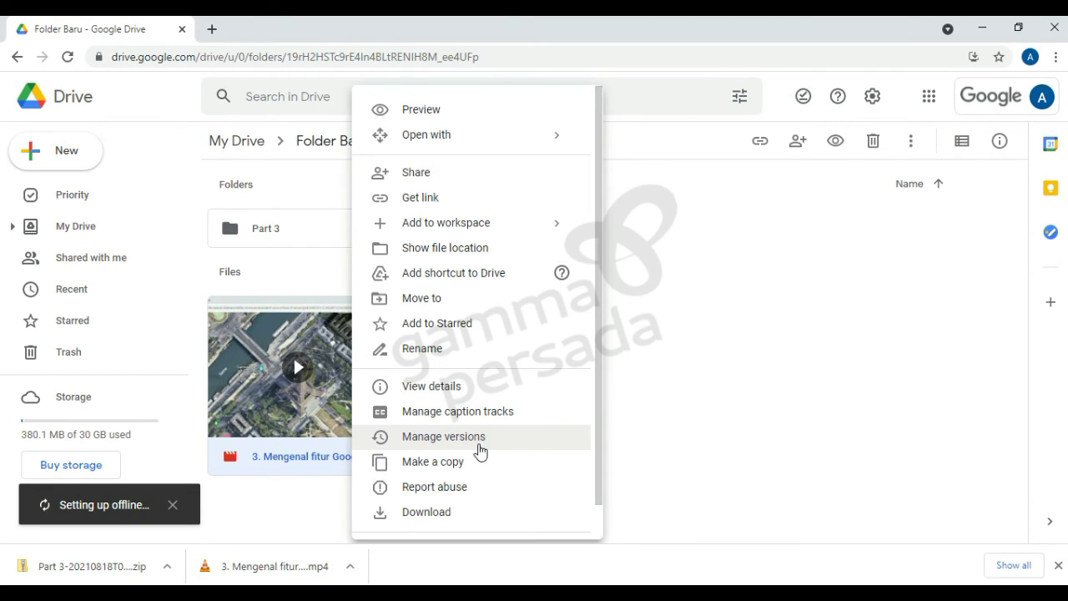
click(428, 447)
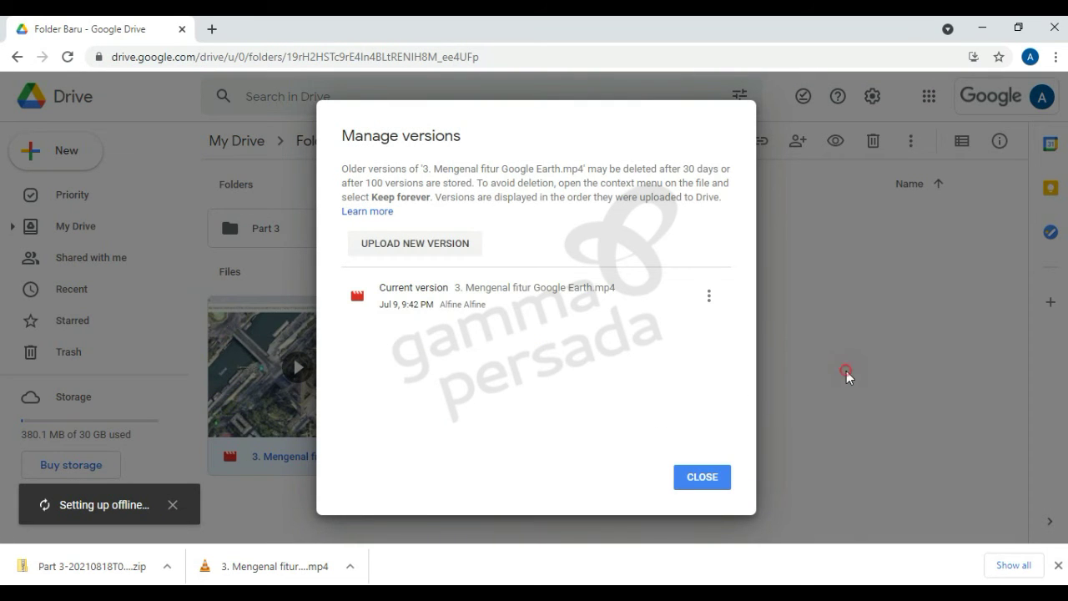
click(702, 480)
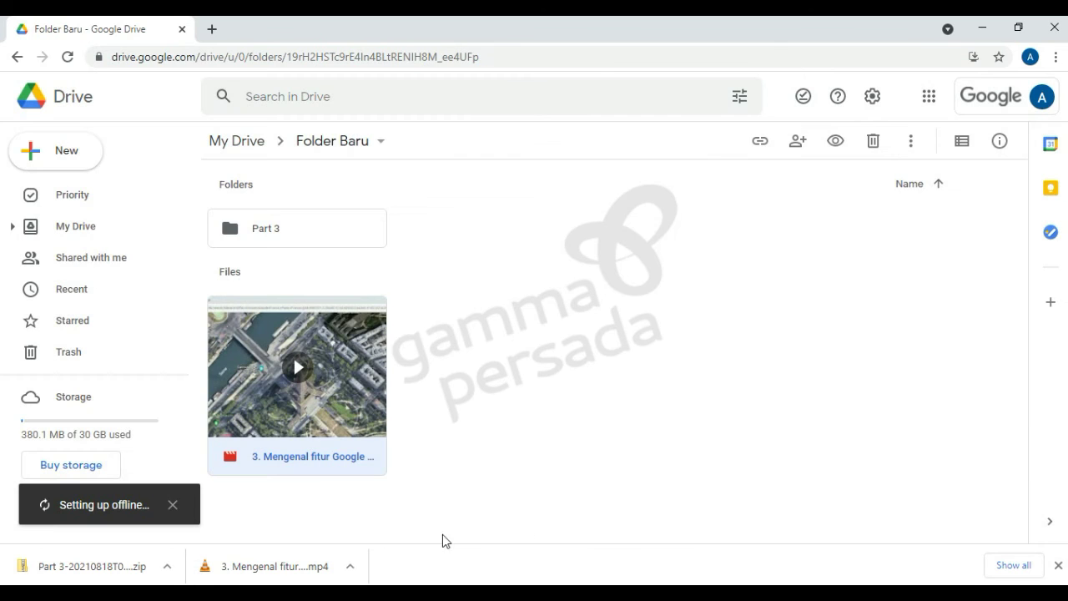
Upload Google Earth.mp4 from Video_WFH > Agus > earth as the video's new version.
right_click(350, 395)
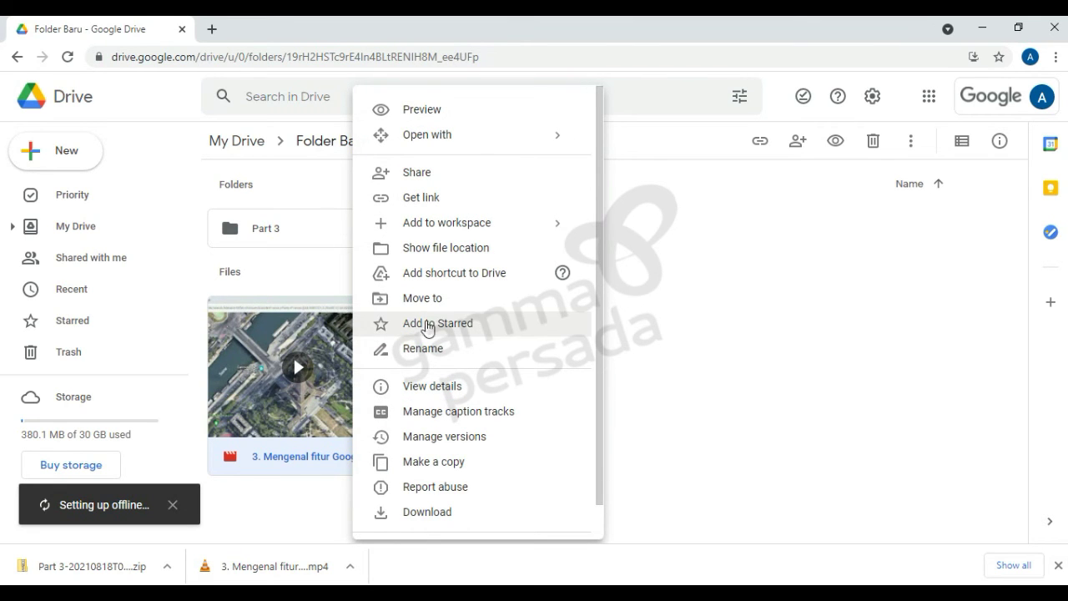
click(451, 437)
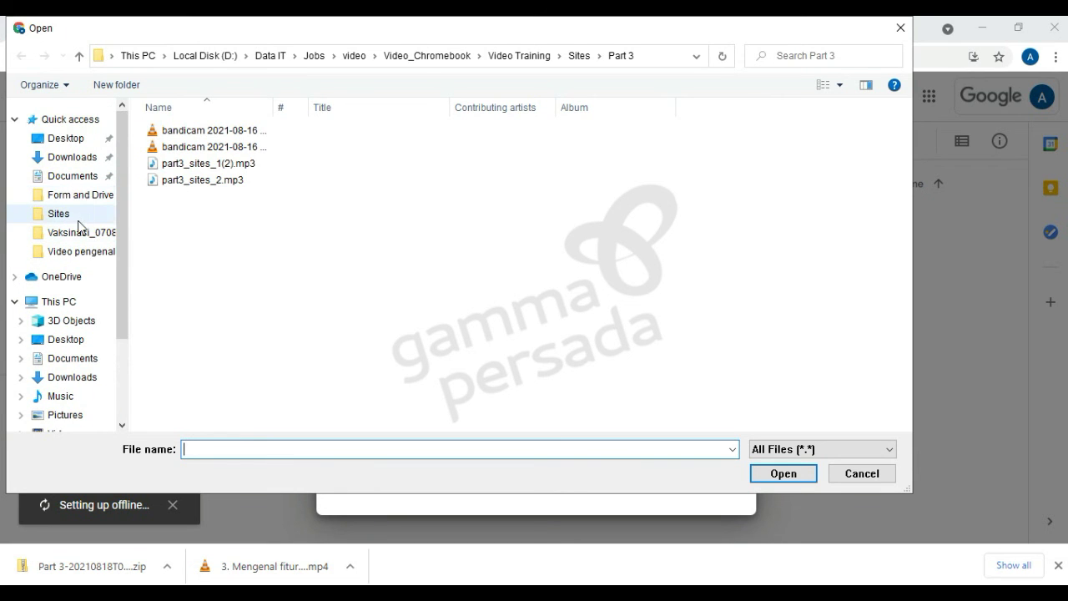
click(430, 56)
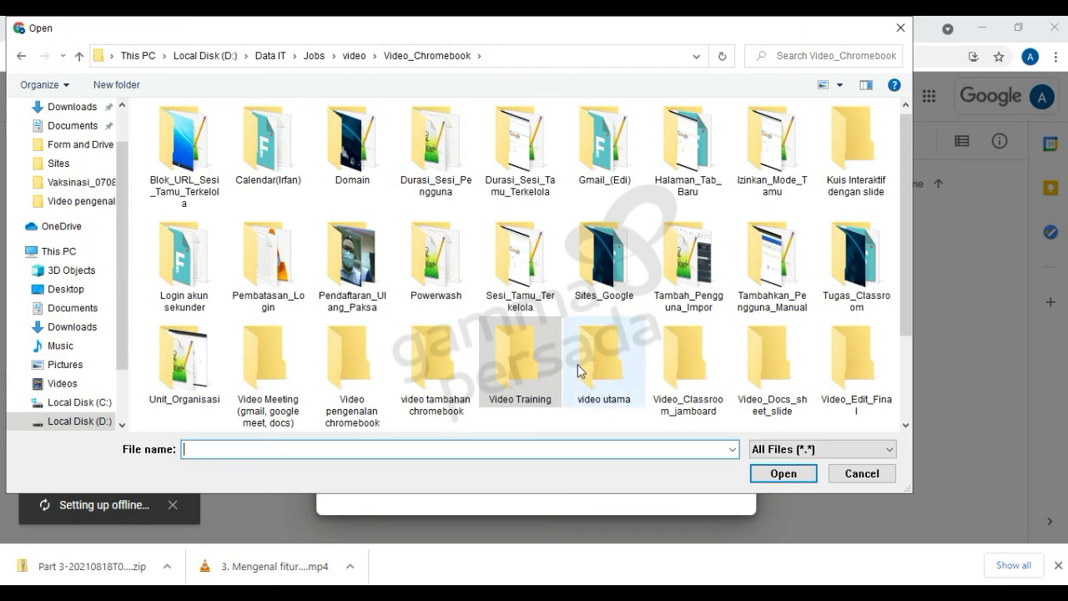
scroll(699, 361, down, 3)
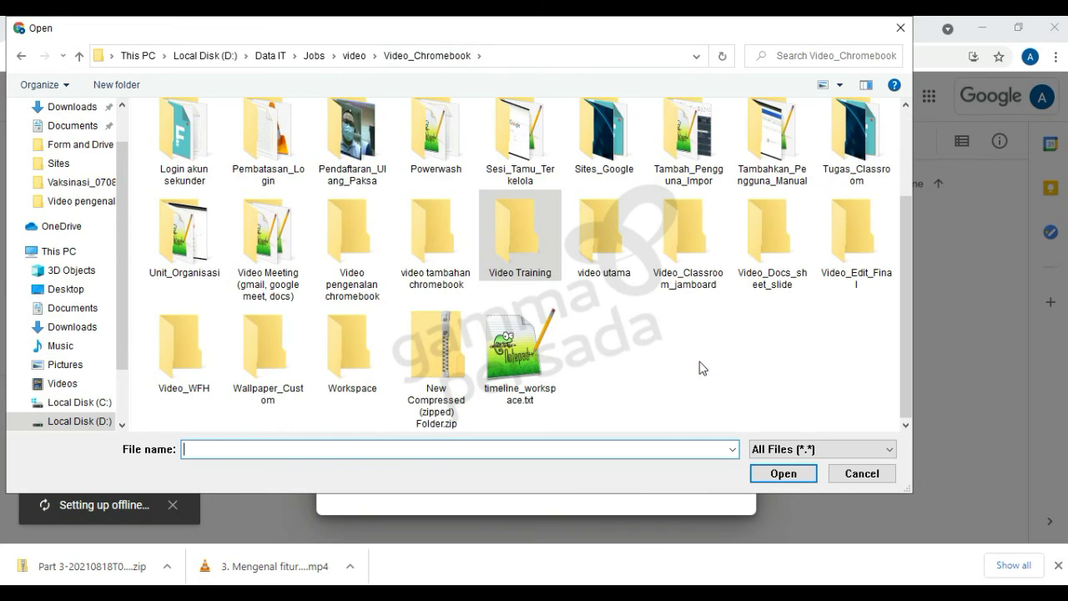
double_click(205, 350)
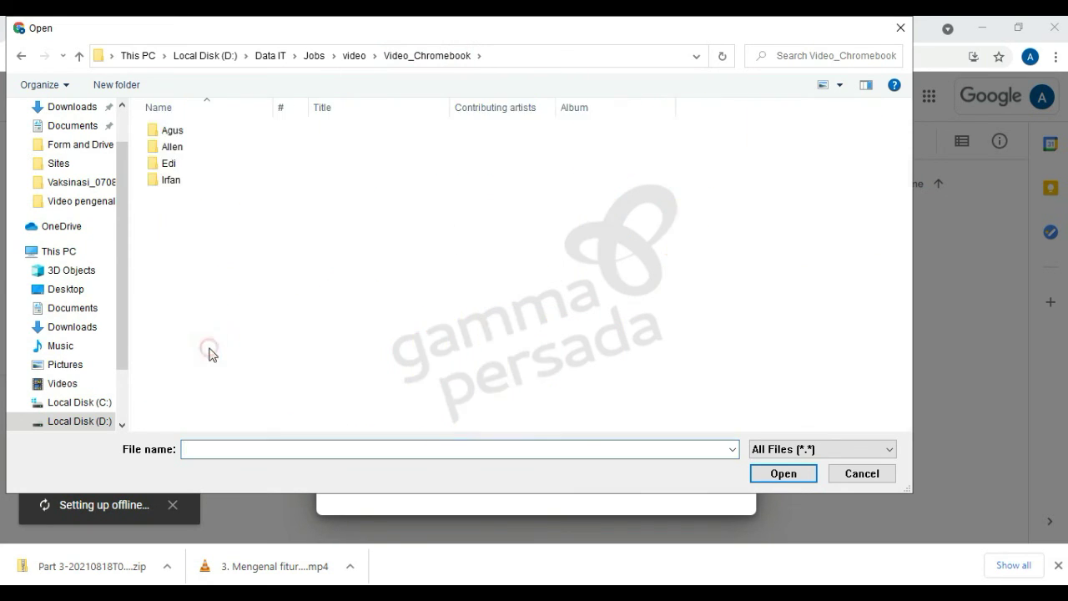
double_click(170, 132)
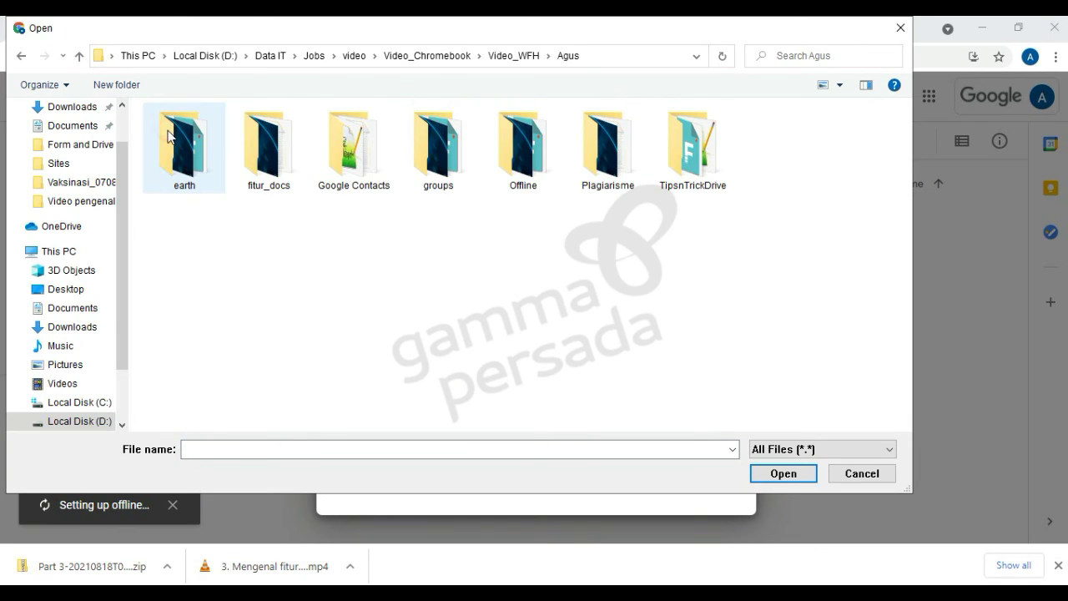
double_click(184, 164)
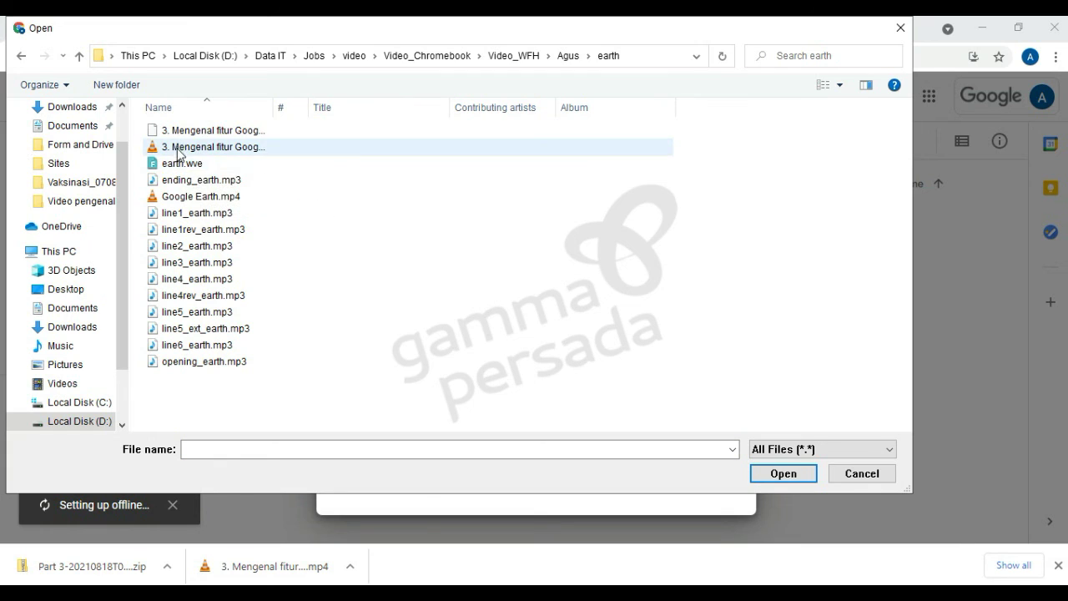
click(196, 196)
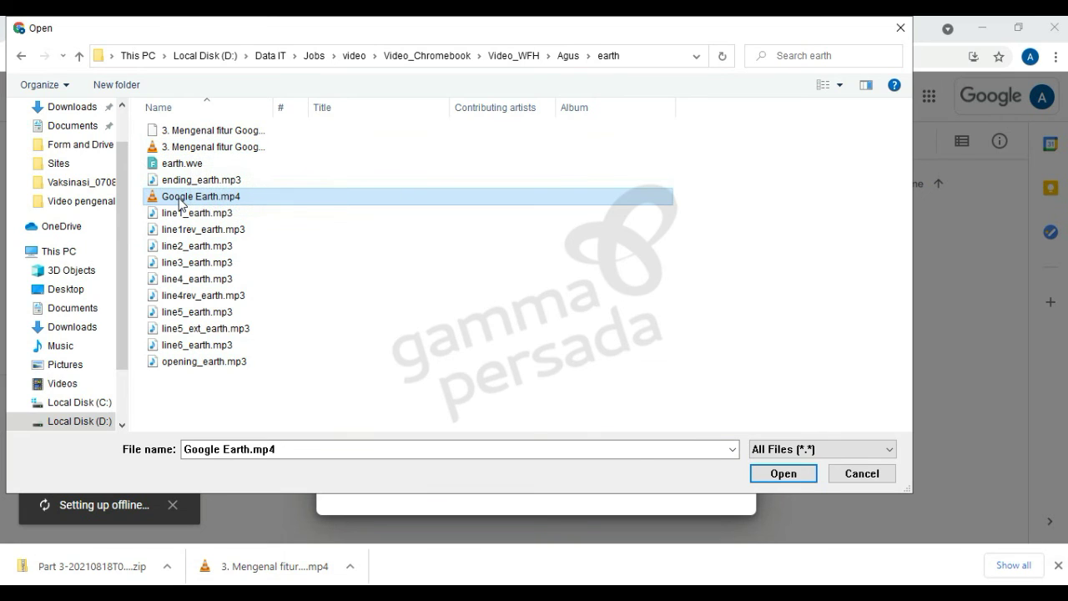
click(774, 473)
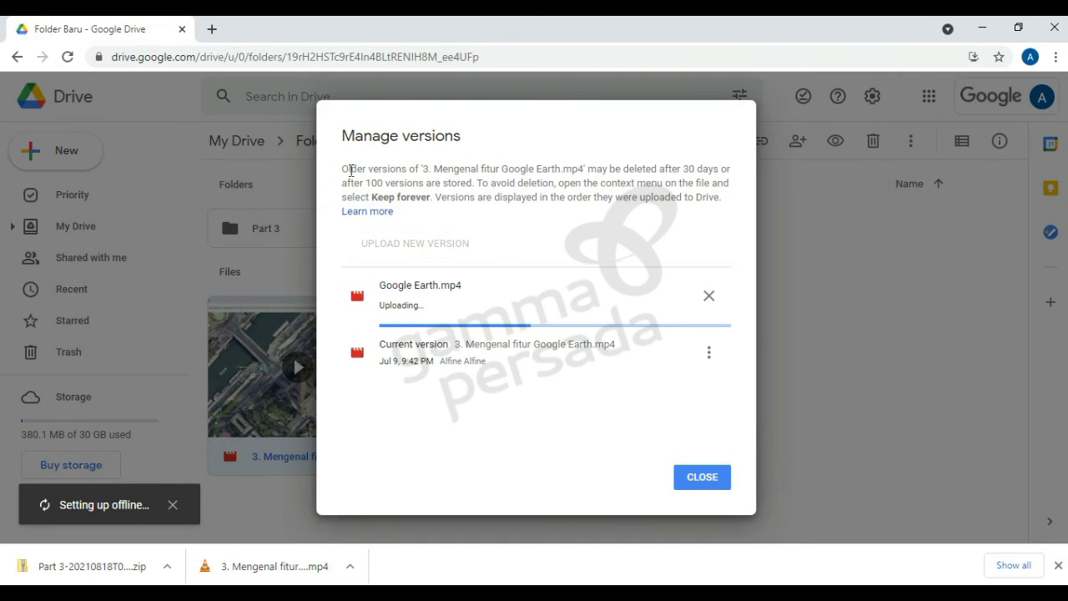
Wait for Google Earth.mp4 to become current, checking its options and the Version 1 note.
drag(350, 170, 731, 171)
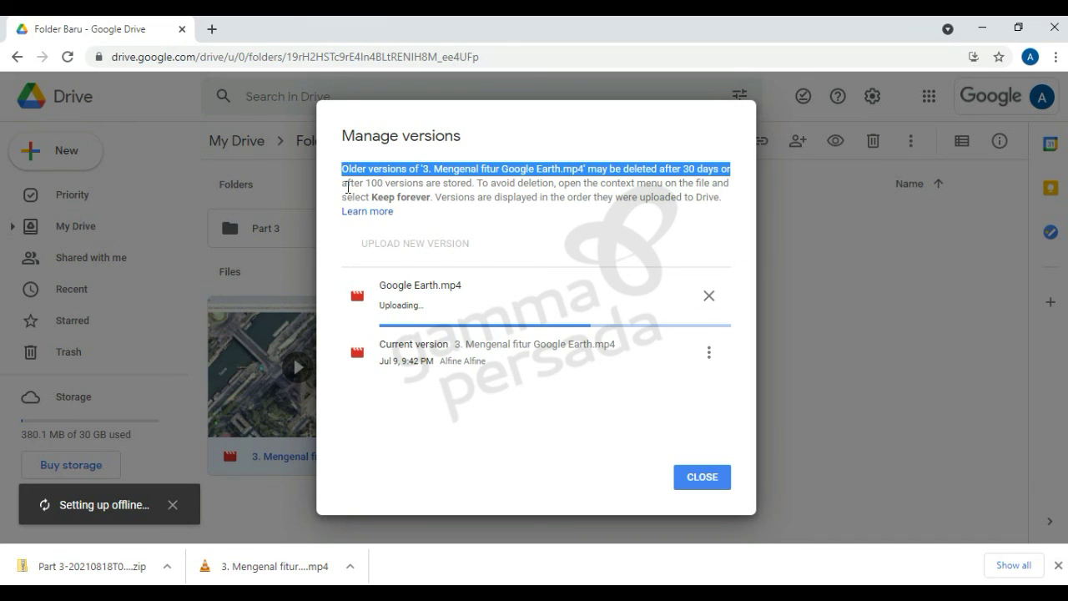
drag(348, 186, 509, 183)
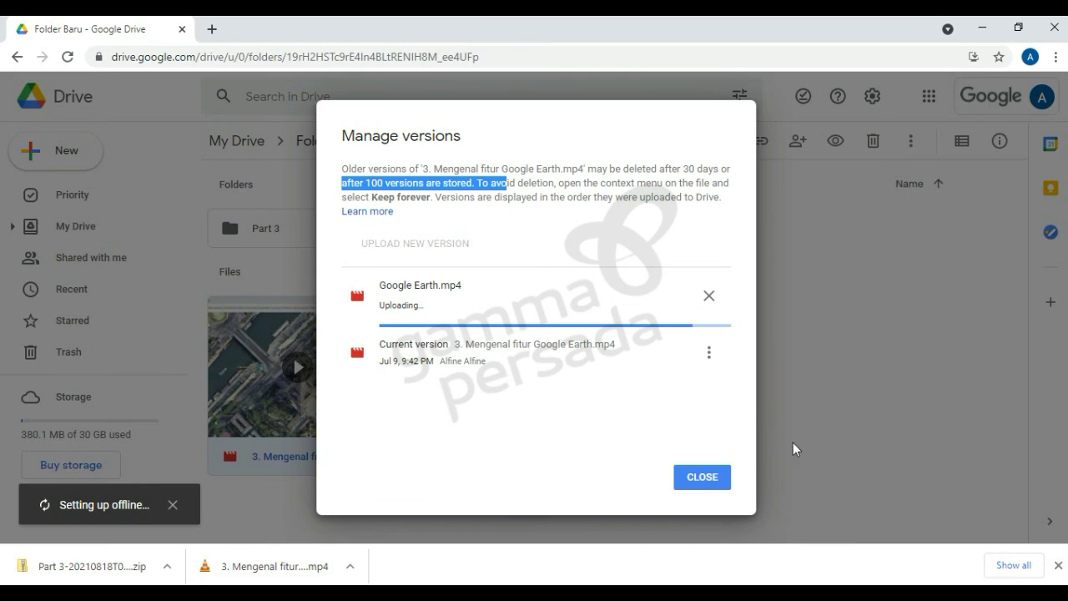
click(708, 357)
click(706, 356)
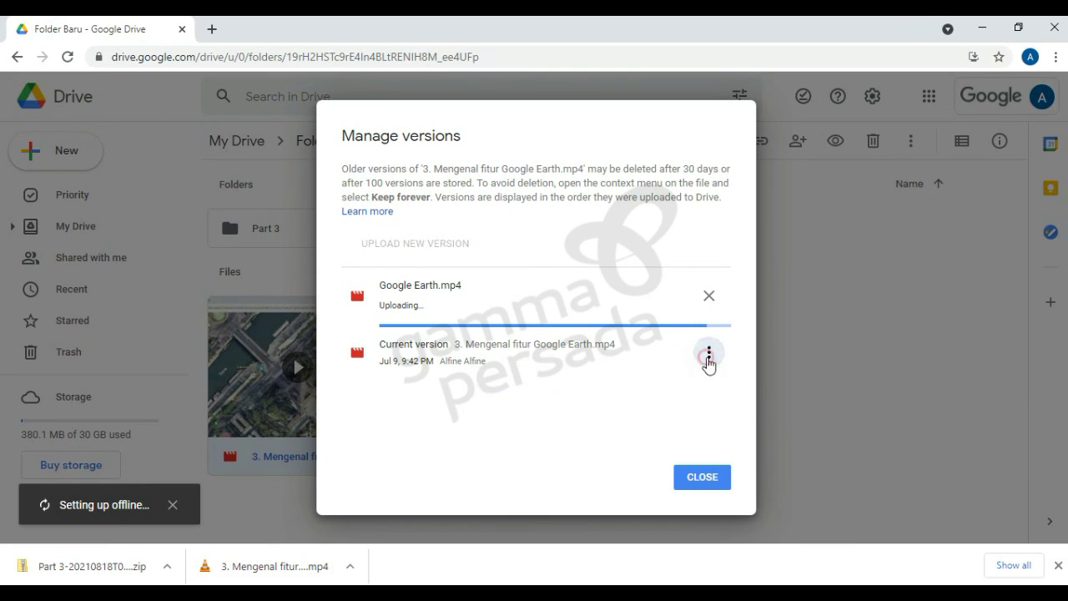
click(706, 355)
click(386, 413)
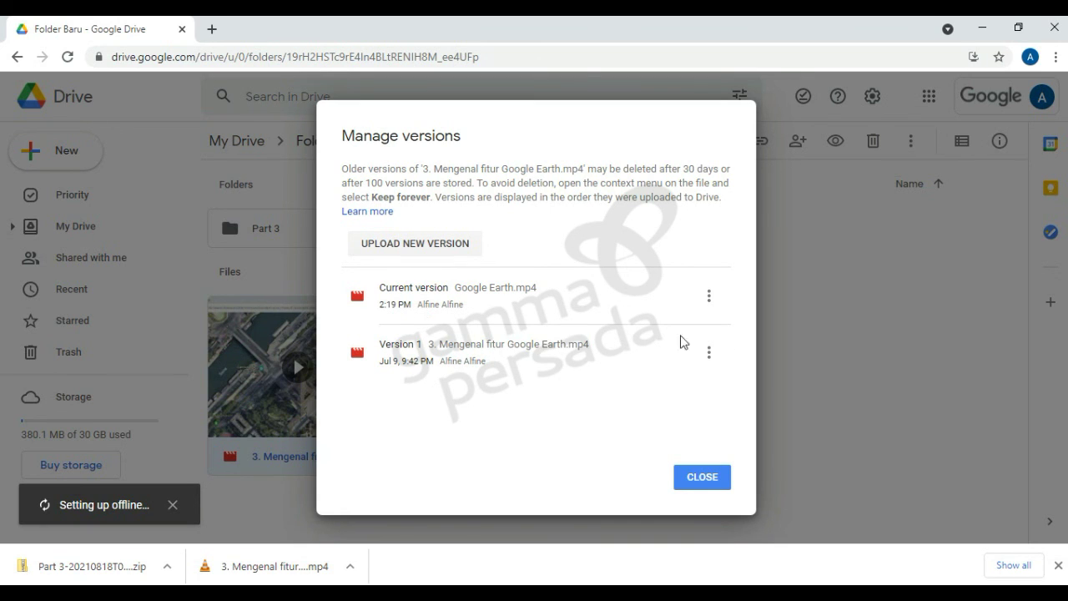
triple_click(381, 286)
Close version history, preview the still-processing Google Earth video, then return to Folder Baru and dismiss the offline notice.
click(619, 330)
click(711, 479)
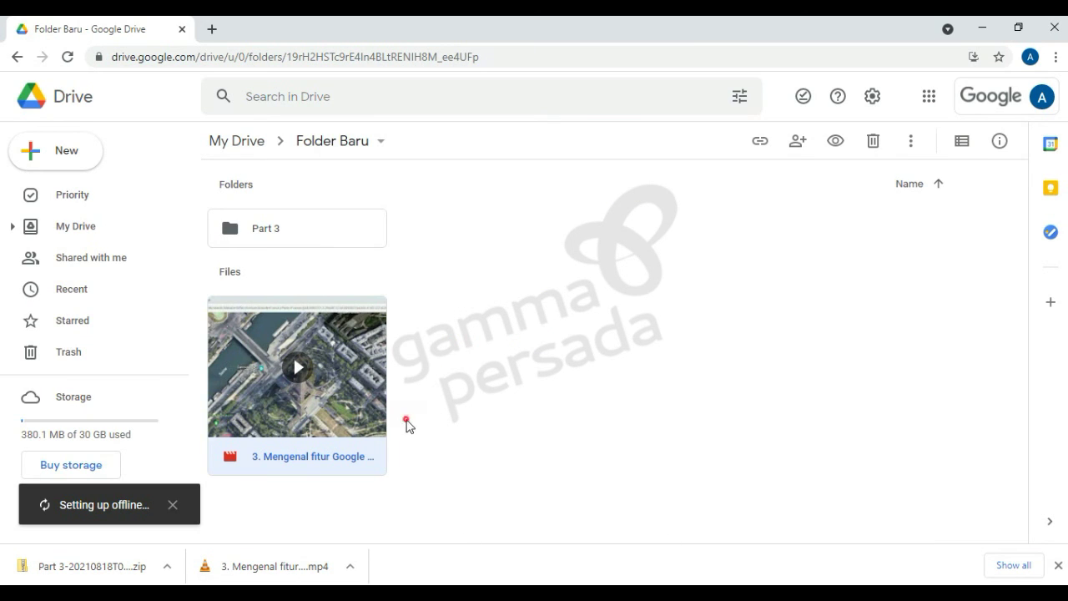
double_click(347, 390)
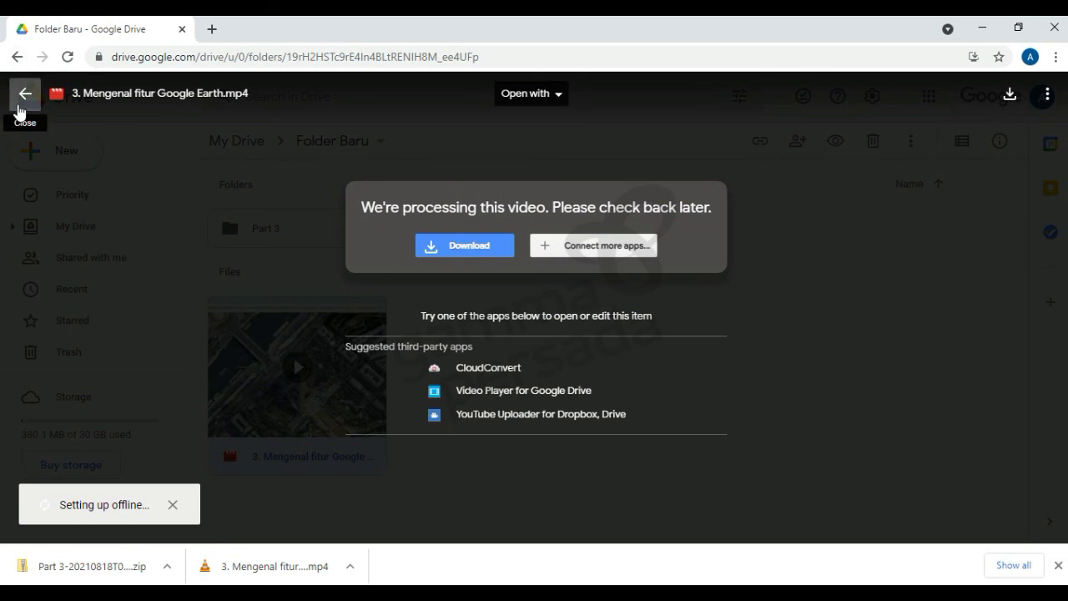
click(20, 109)
click(174, 506)
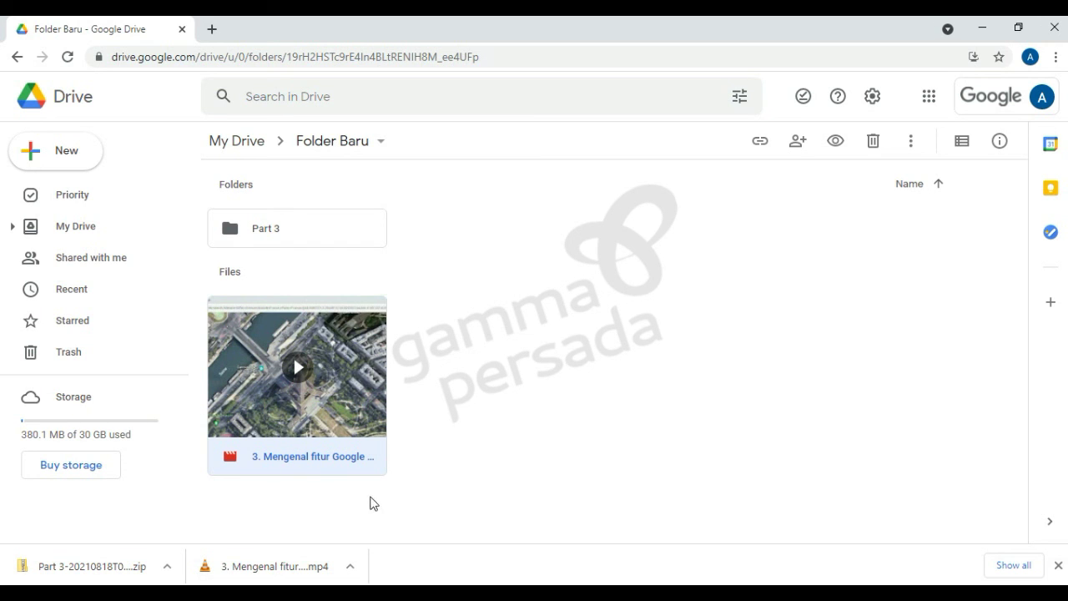
right_click(345, 390)
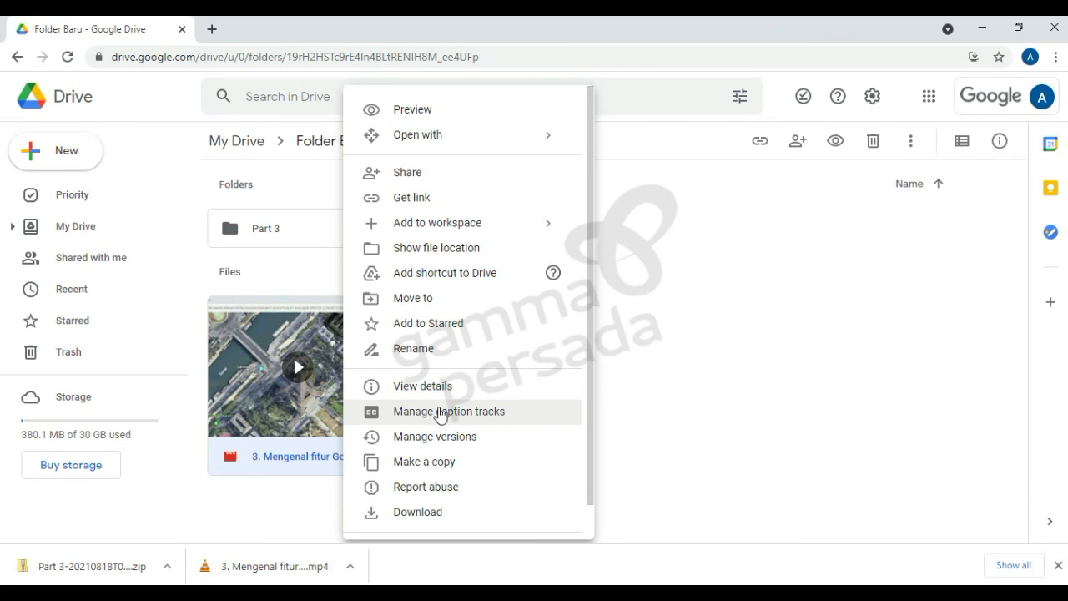
click(441, 440)
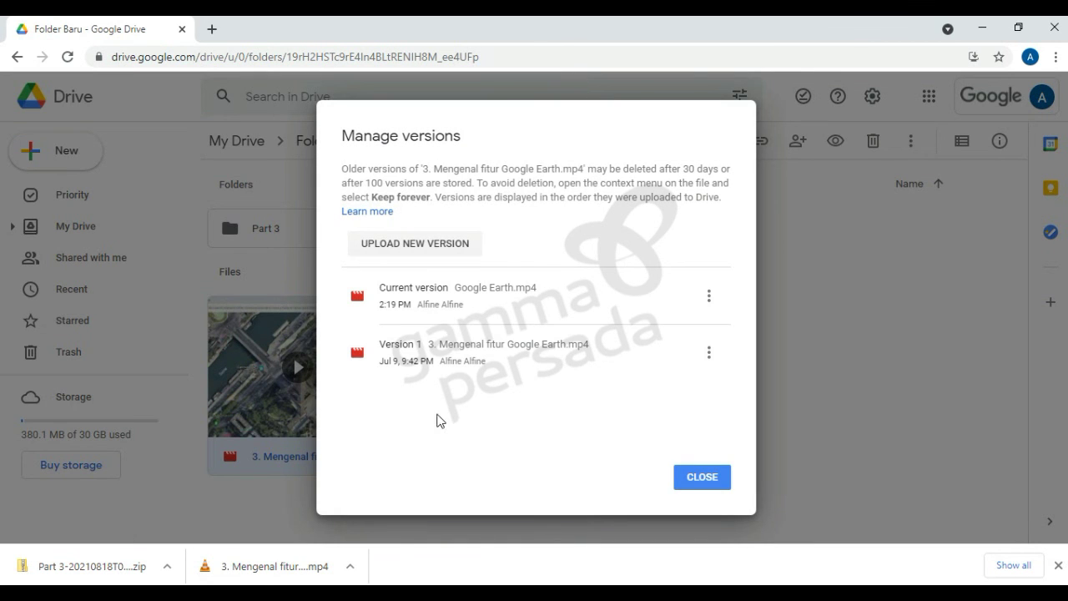
click(709, 356)
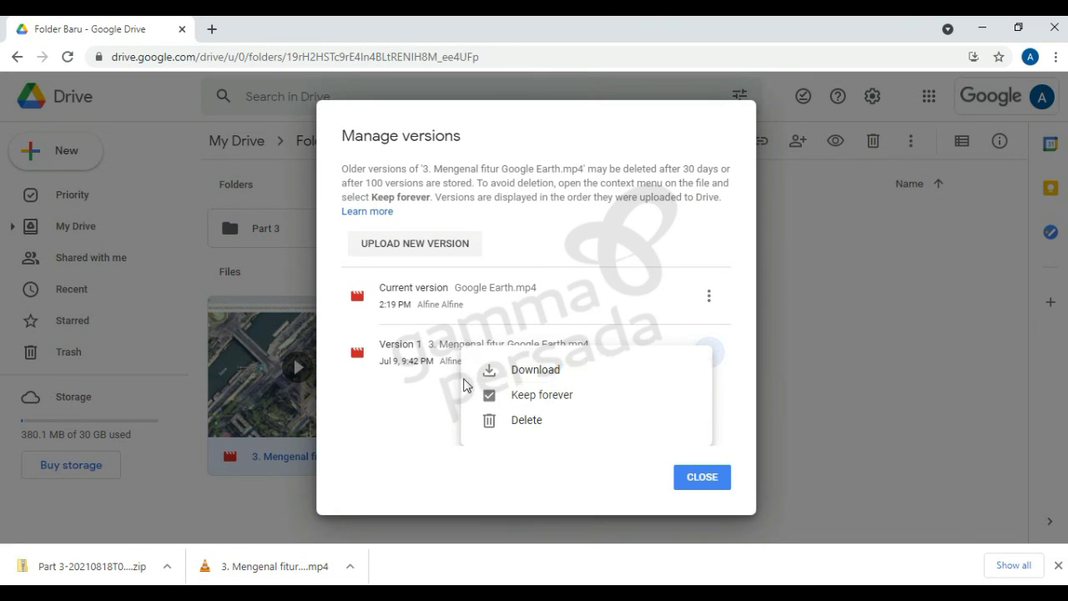
click(386, 392)
click(687, 479)
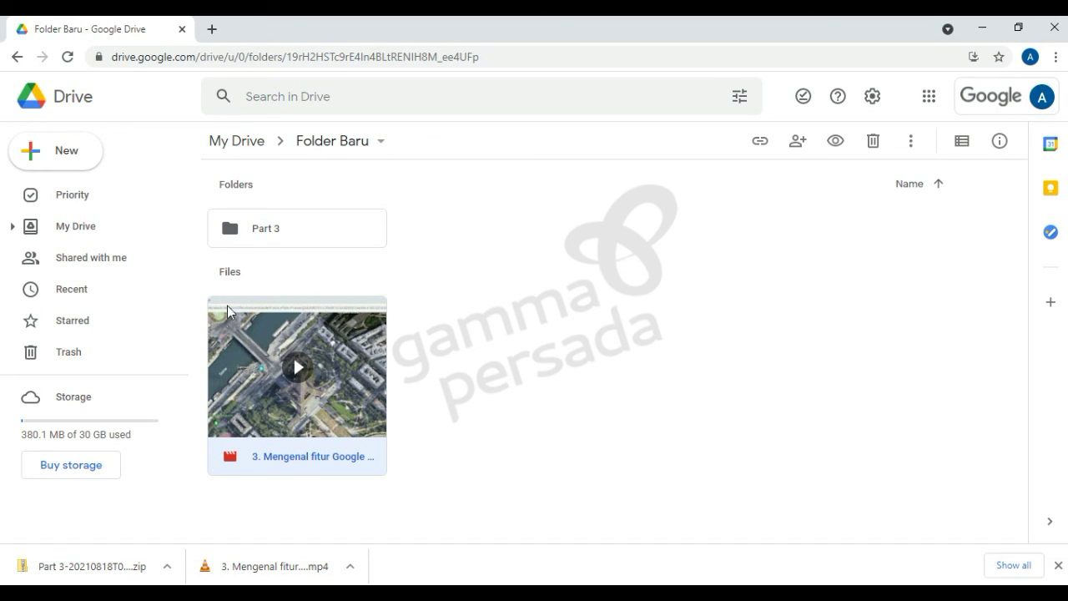
Remove 'Untitled document' from My Drive and view it as the only item in Trash.
click(76, 227)
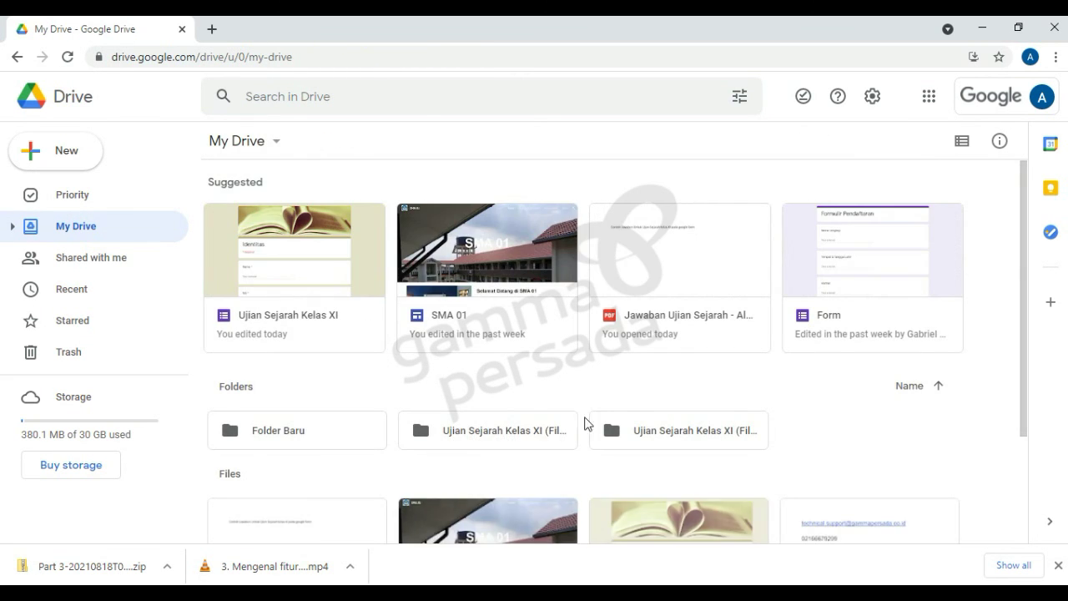
scroll(730, 391, down, 3)
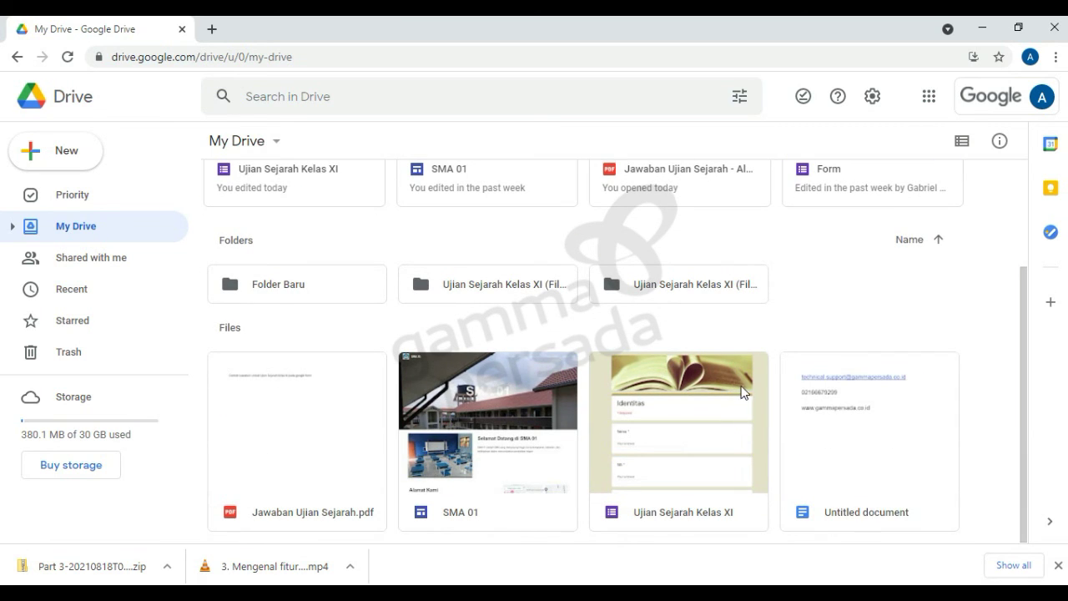
double_click(828, 399)
right_click(829, 399)
right_click(906, 460)
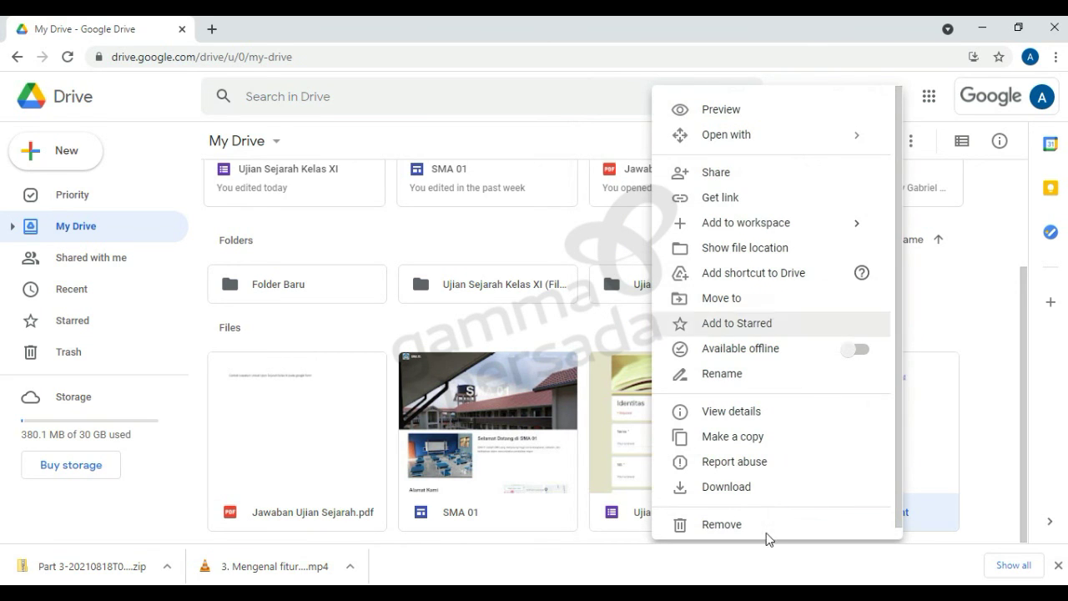
click(735, 532)
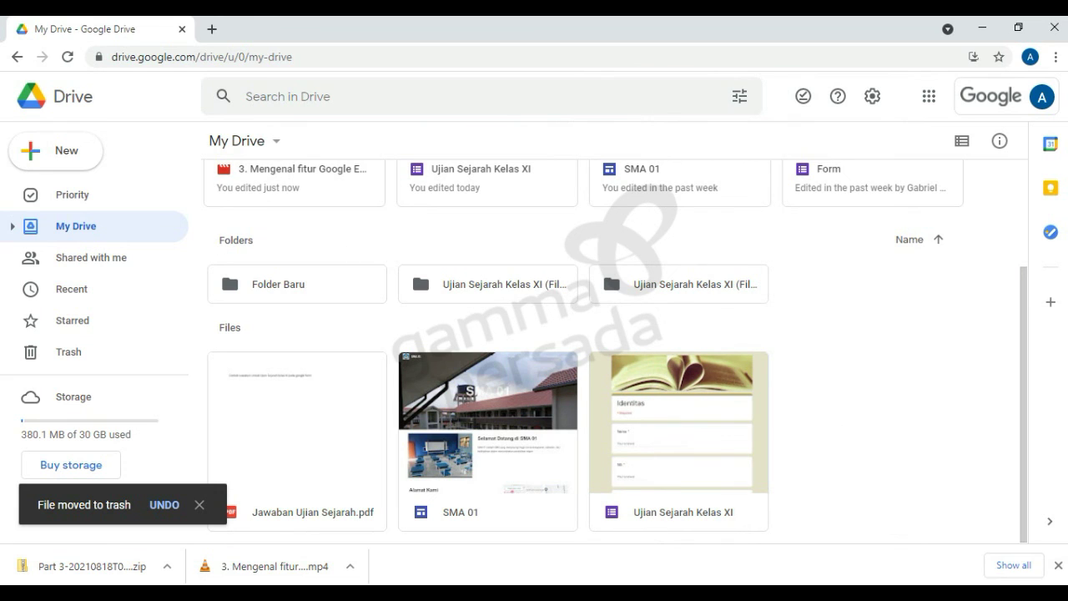
click(36, 354)
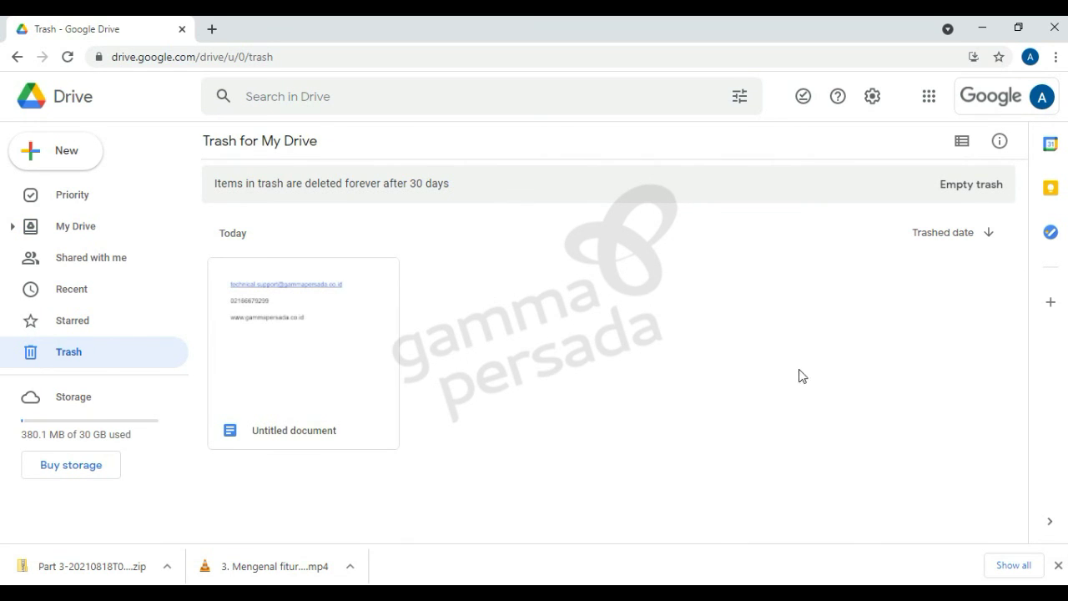
Restore 'Untitled document' from Trash and confirm it is back among My Drive's files.
right_click(284, 347)
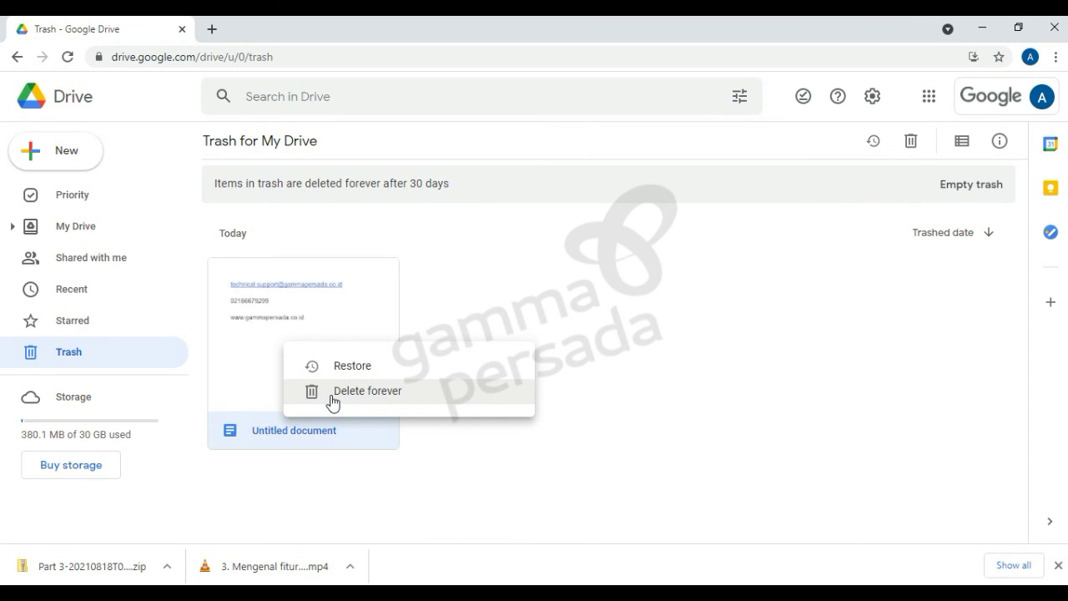
click(572, 287)
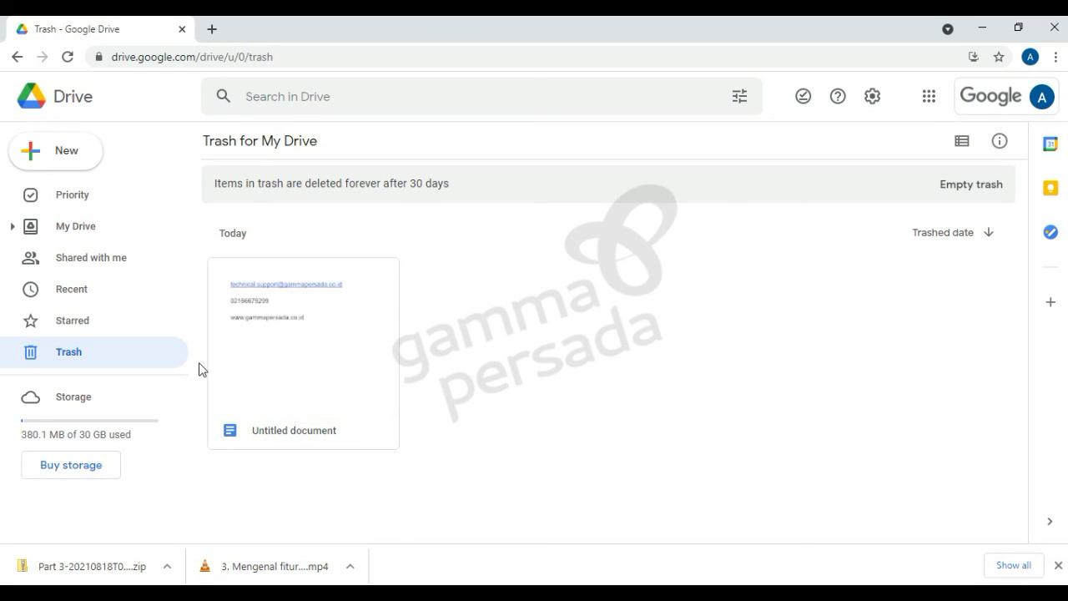
right_click(293, 380)
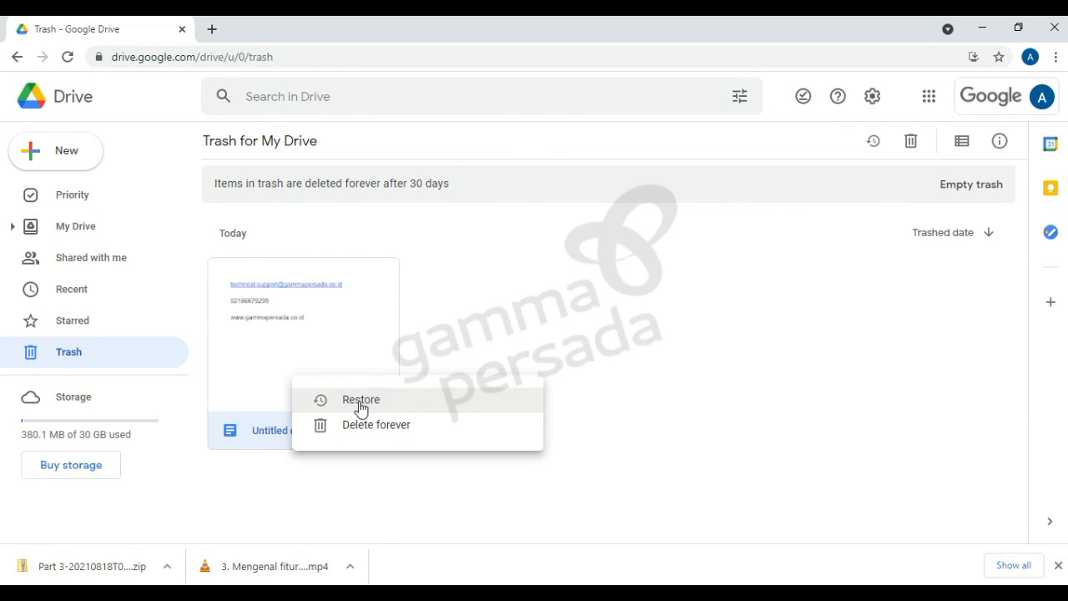
click(385, 502)
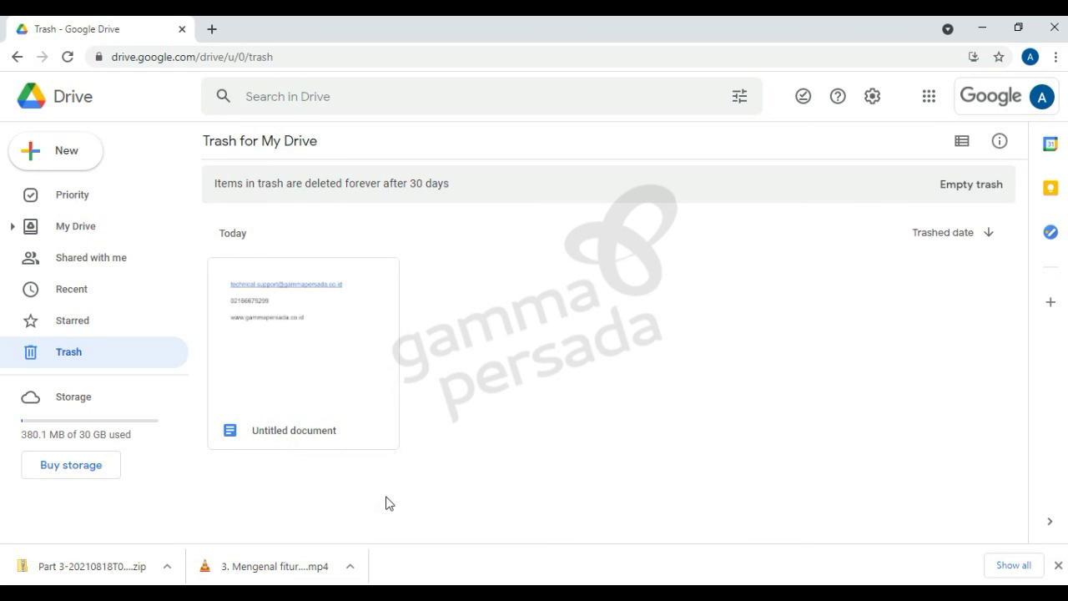
right_click(308, 357)
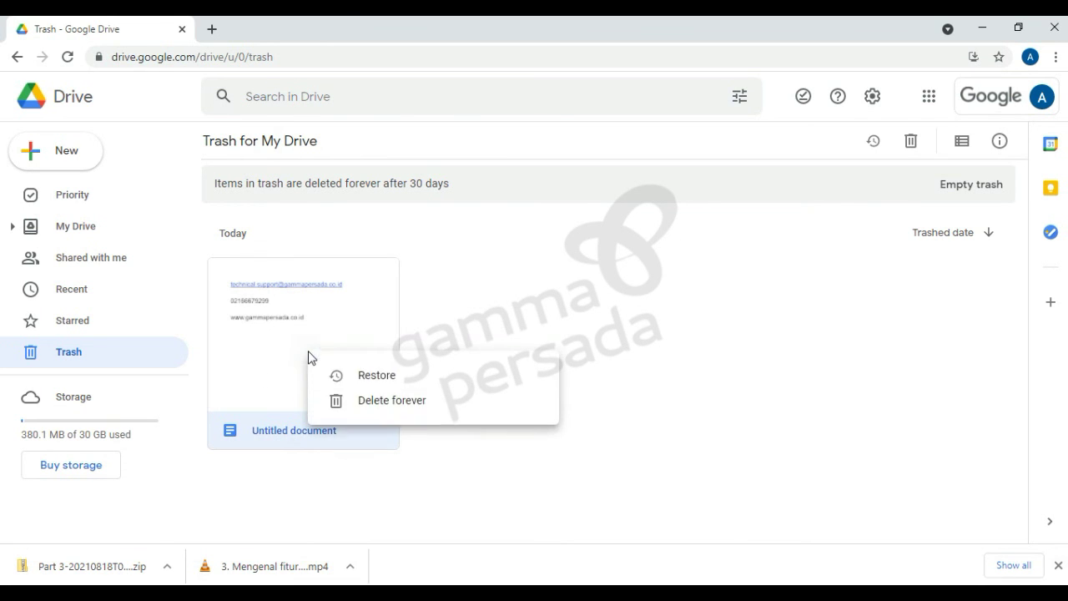
click(378, 375)
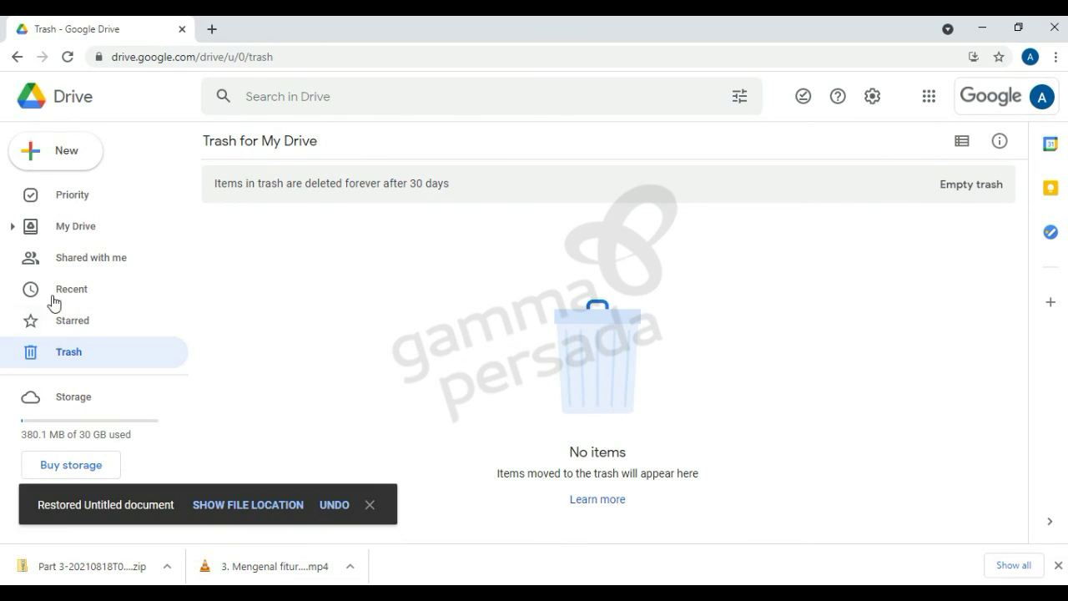
click(69, 226)
scroll(526, 367, down, 2)
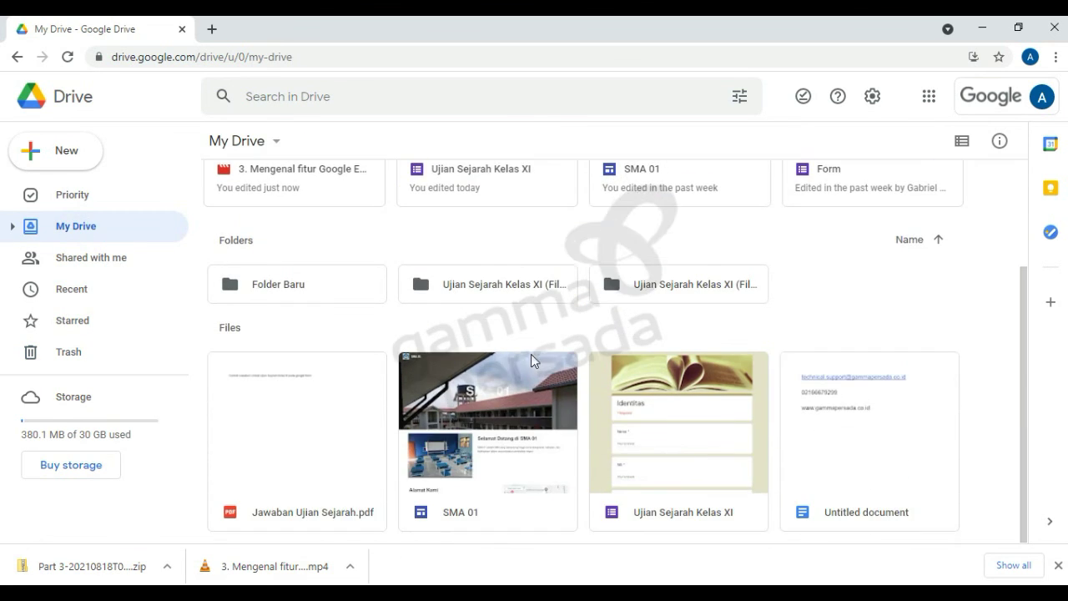